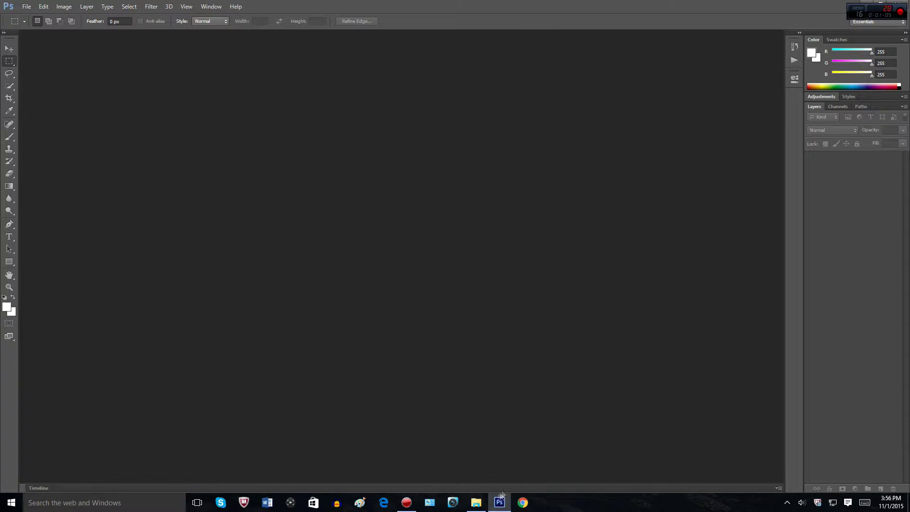
pyautogui.rightClick(483, 501)
pyautogui.click(481, 478)
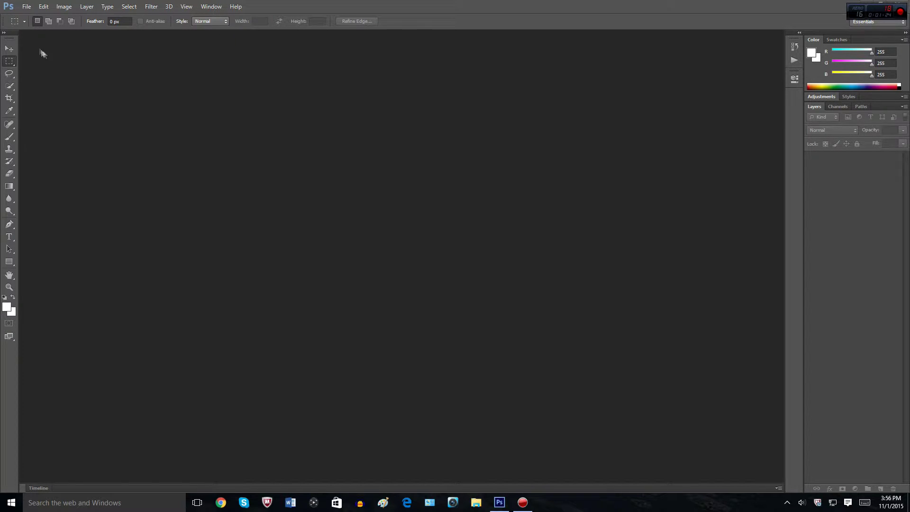
# - Create a new transparent document 500 pixels wide and 500 pixels high
pyautogui.click(27, 6)
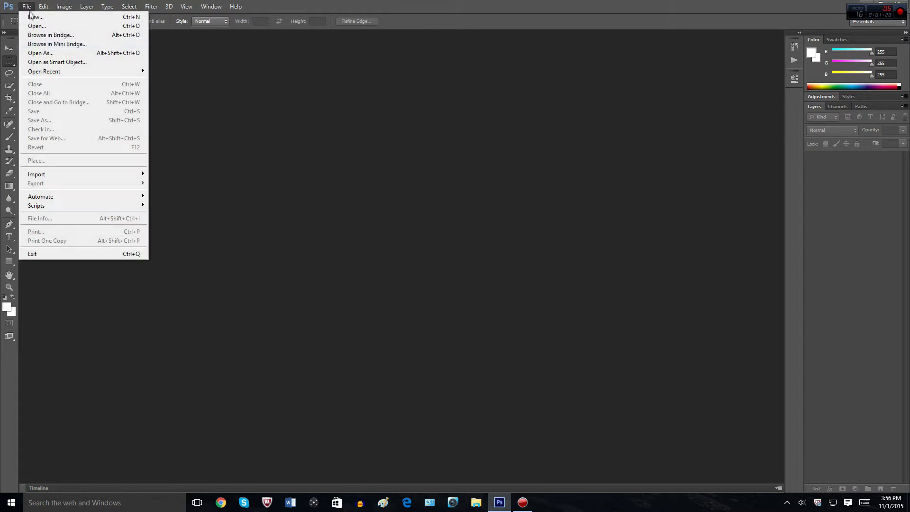
pyautogui.click(36, 17)
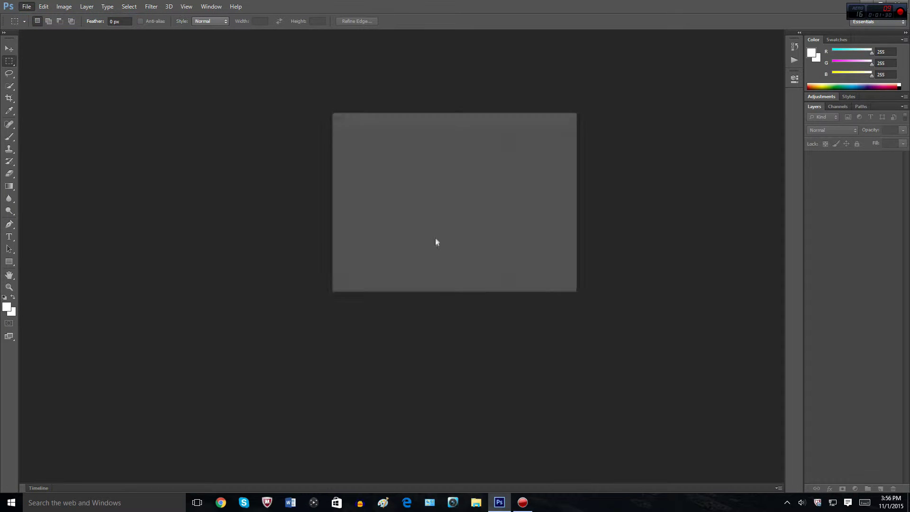
pyautogui.doubleClick(420, 173)
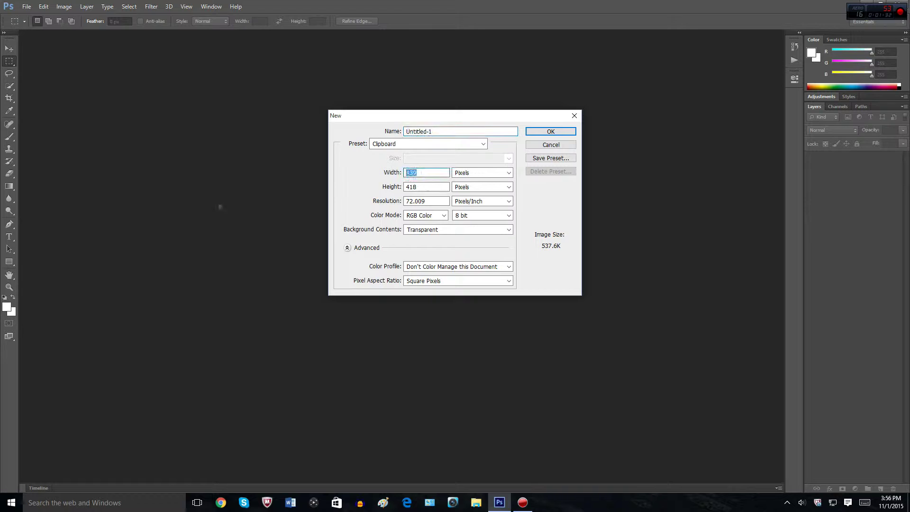
pyautogui.press('BackSpace')
pyautogui.write('55')
pyautogui.press('BackSpace')
pyautogui.write('500')
pyautogui.press('Tab')
pyautogui.press('Tab')
pyautogui.press('BackSpace')
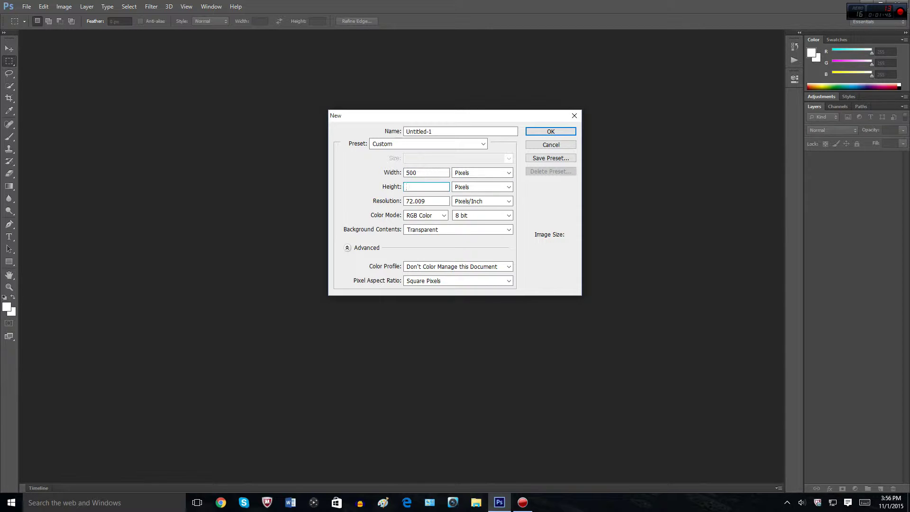
pyautogui.write('500')
pyautogui.press('Return')
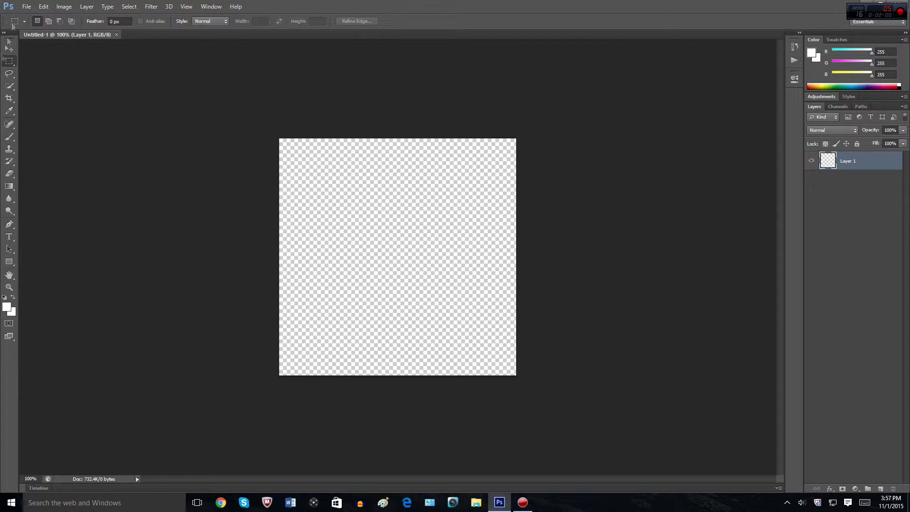
# - Start opening an existing image and browse to the Libraries location
pyautogui.click(86, 6)
pyautogui.click(400, 78)
pyautogui.click(27, 10)
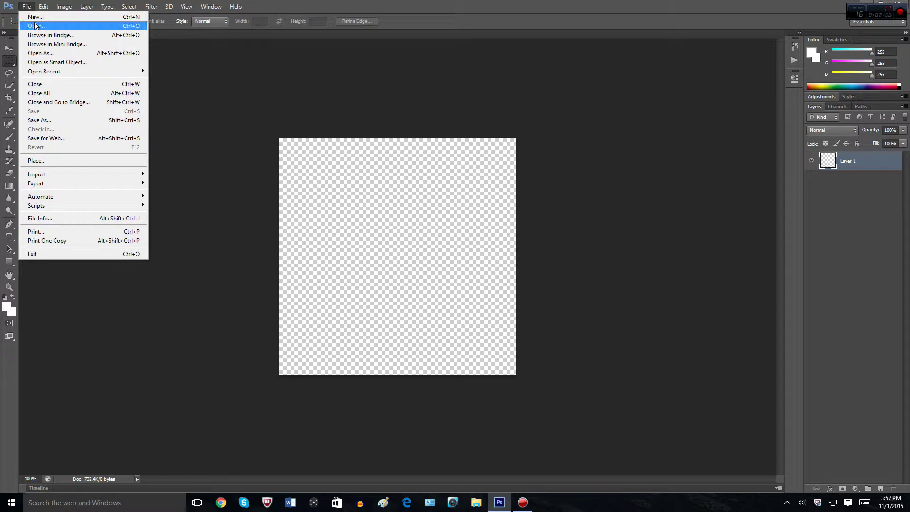
pyautogui.click(37, 26)
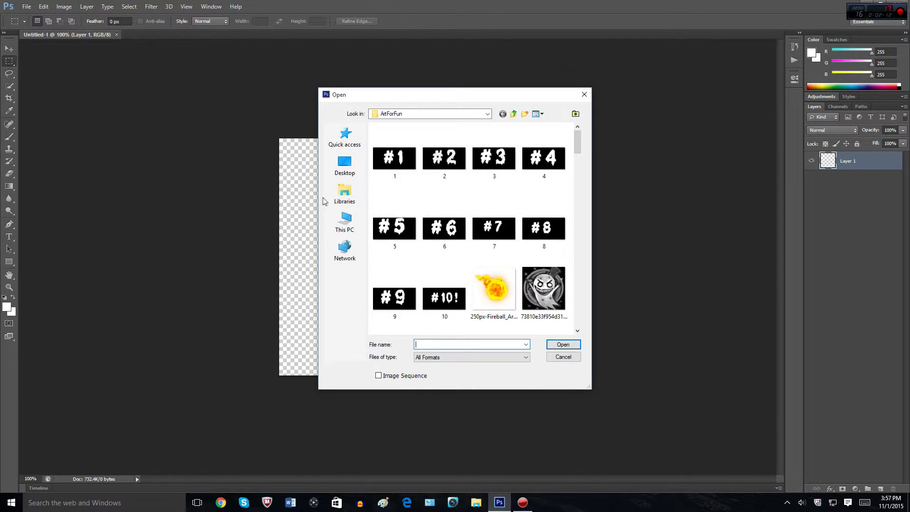
pyautogui.click(344, 192)
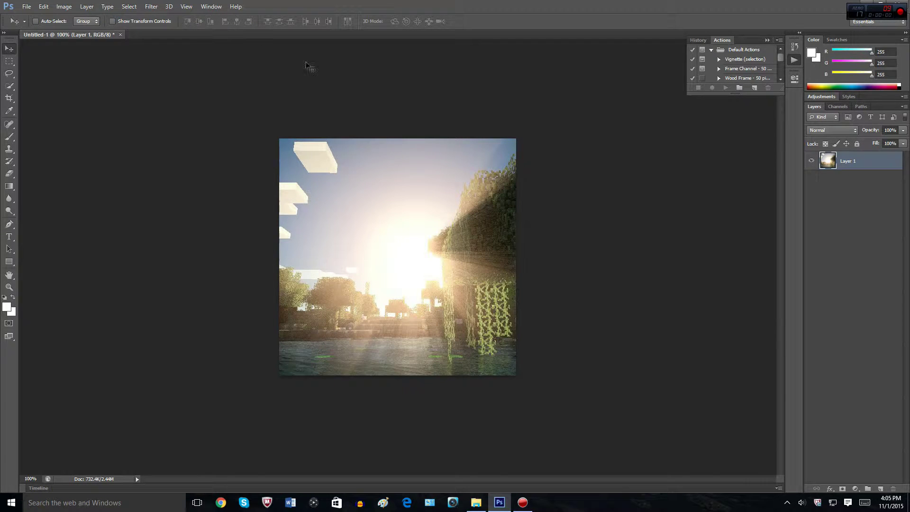
# - Collapse the Actions panel and move the landscape image slightly up and left within the square canvas
pyautogui.click(766, 39)
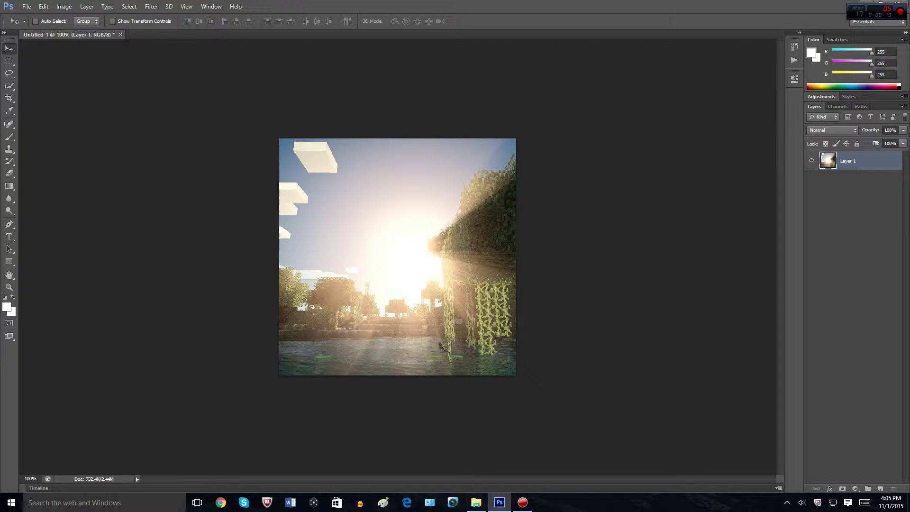
pyautogui.moveTo(448, 339); pyautogui.dragTo(432, 311)
pyautogui.moveTo(414, 271)
pyautogui.mouseDown()
pyautogui.moveTo(433, 265)
pyautogui.moveTo(432, 248)
pyautogui.moveTo(420, 267)
pyautogui.moveTo(399, 269)
pyautogui.moveTo(408, 273)
pyautogui.mouseUp()
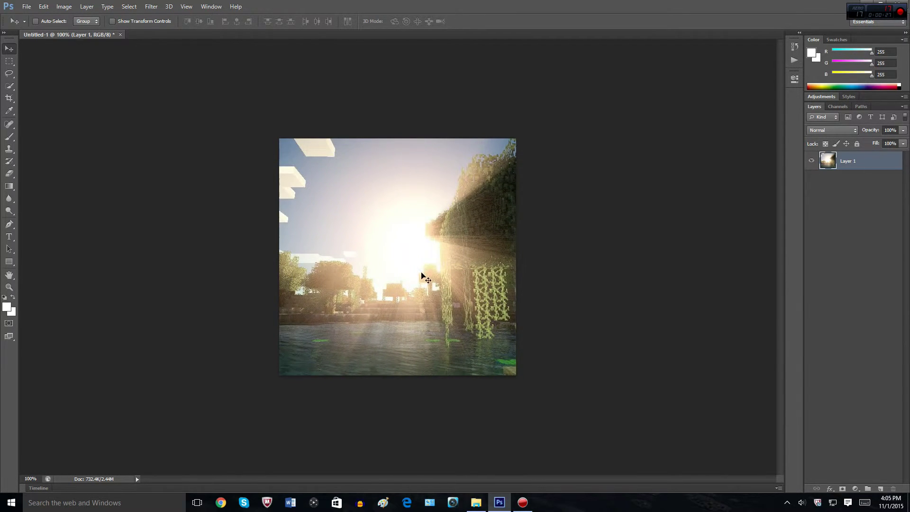
pyautogui.moveTo(431, 315); pyautogui.dragTo(426, 317)
# - Open the MySkin6 character image from the Cinema 4D Skin Models folder in the Pictures library
pyautogui.click(67, 9)
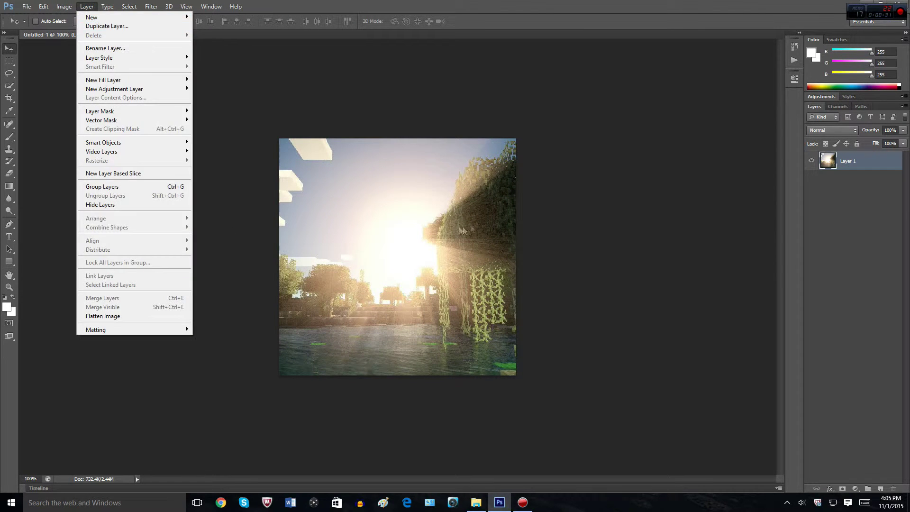
pyautogui.click(455, 231)
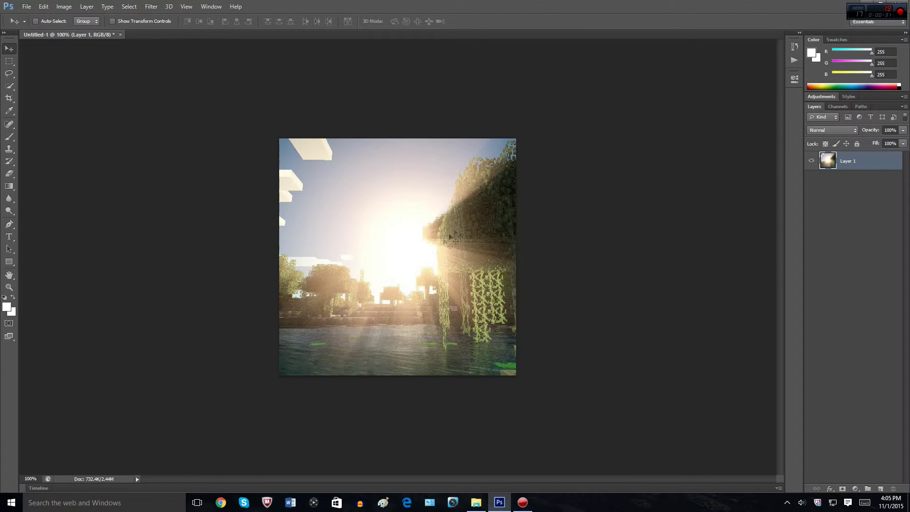
pyautogui.click(79, 7)
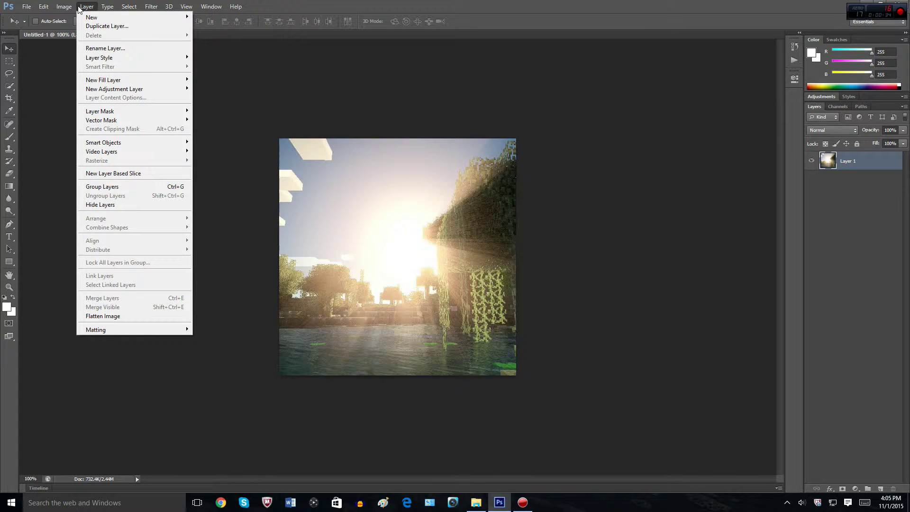
pyautogui.moveTo(64, 6)
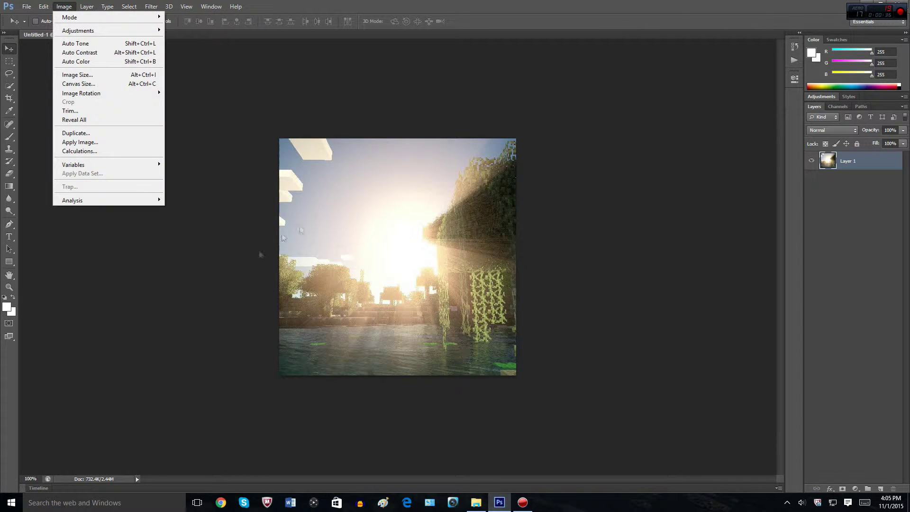
pyautogui.moveTo(26, 7)
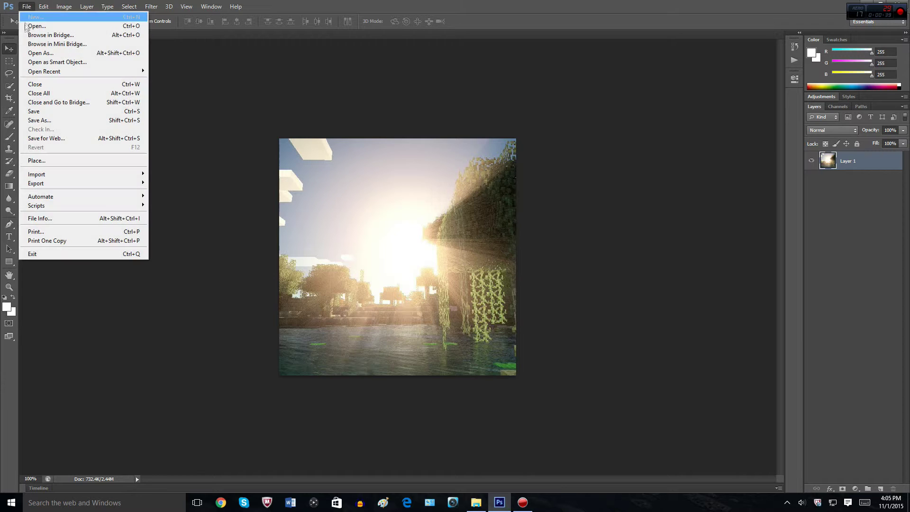
pyautogui.click(29, 26)
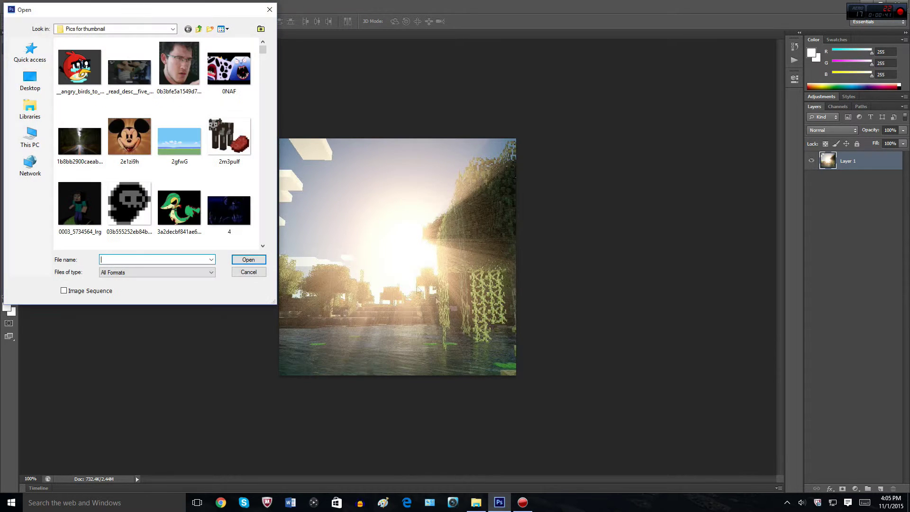
pyautogui.click(38, 122)
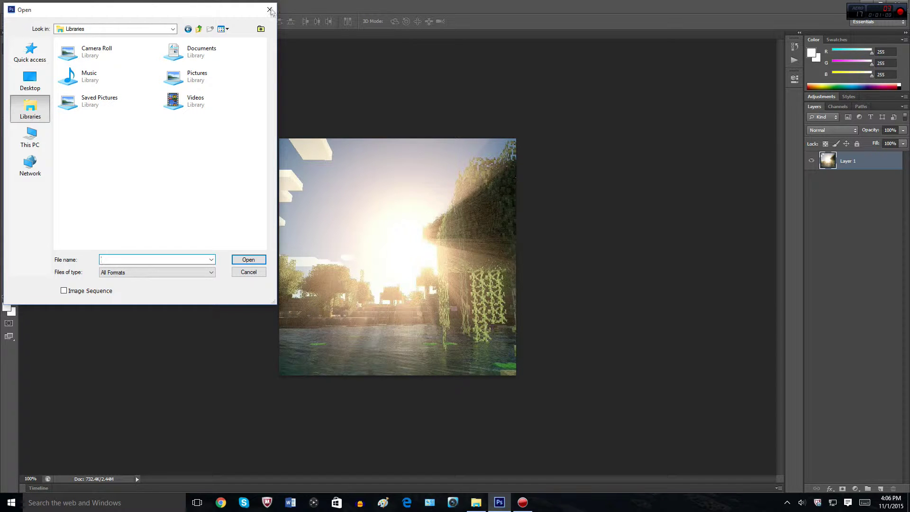
pyautogui.doubleClick(238, 77)
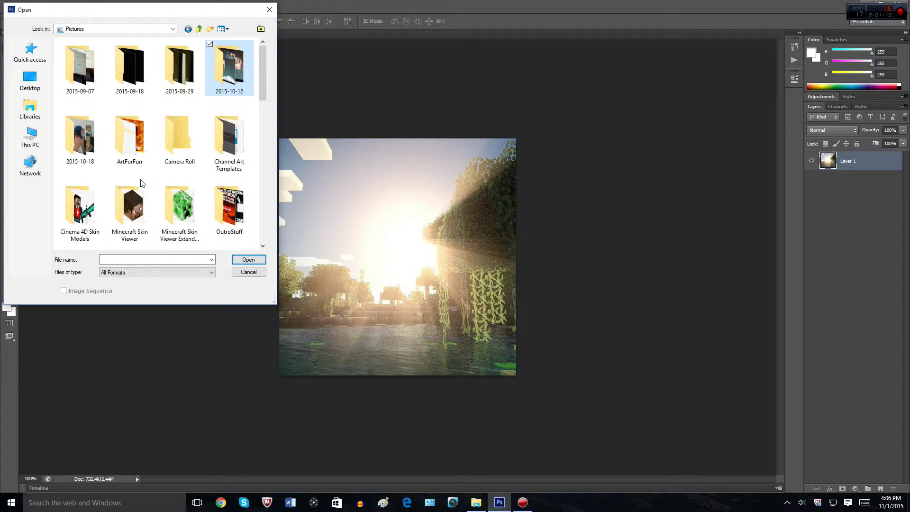
pyautogui.scroll(-1, 141, 183)
pyautogui.doubleClick(80, 102)
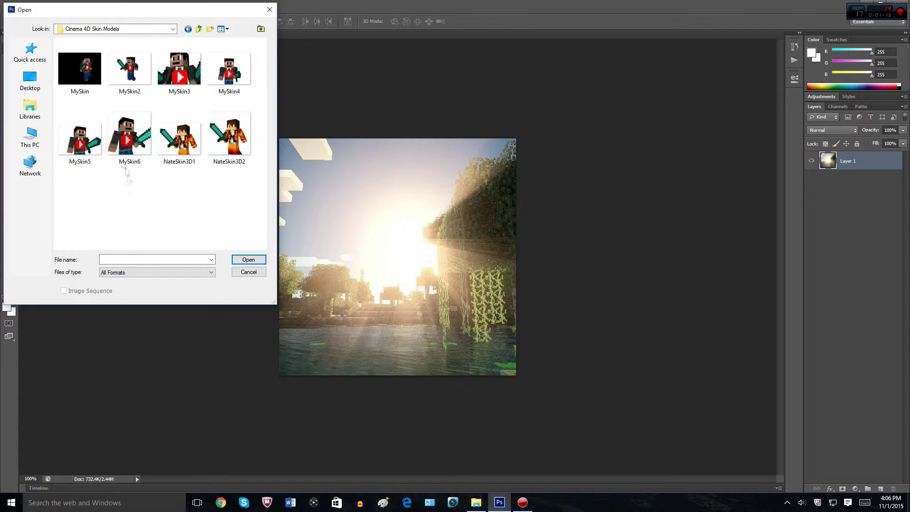
pyautogui.doubleClick(122, 143)
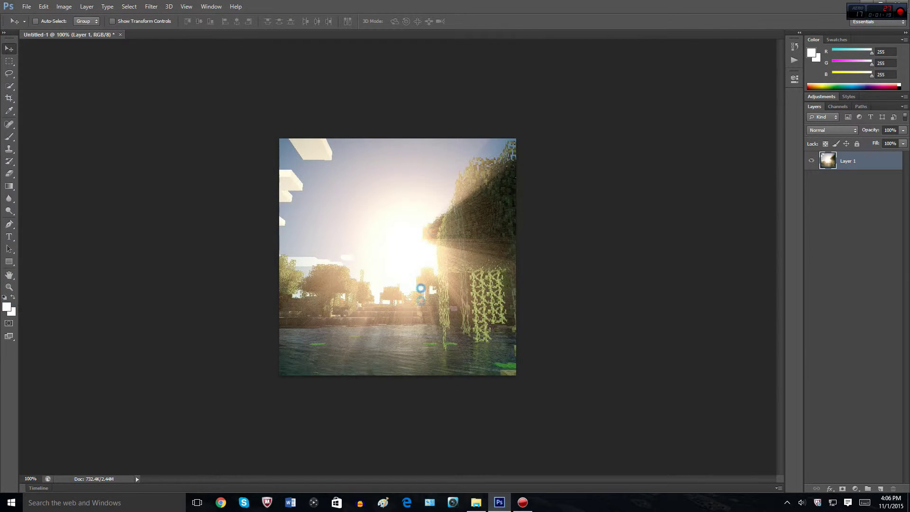
# - Select the whole MySkin6 canvas, add the landscape image as a layer, and place it beneath the character layer
pyautogui.click(9, 61)
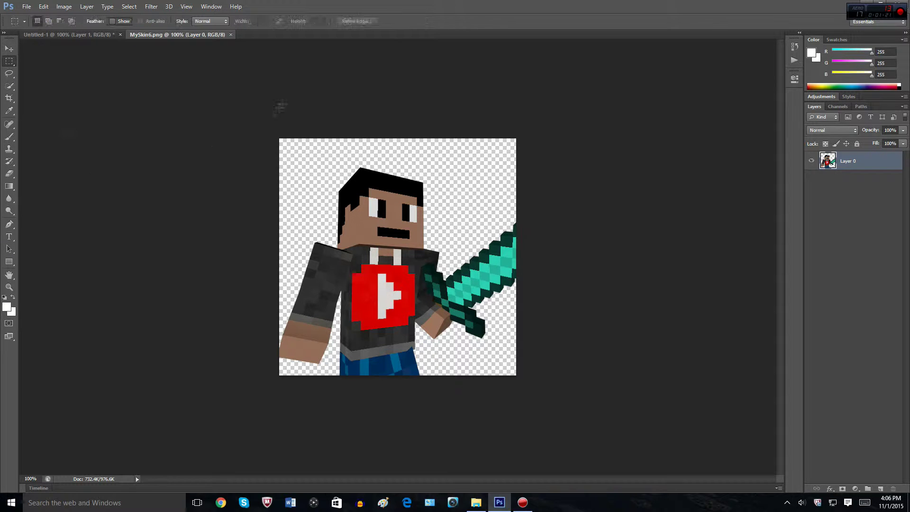
pyautogui.moveTo(284, 127); pyautogui.dragTo(554, 425)
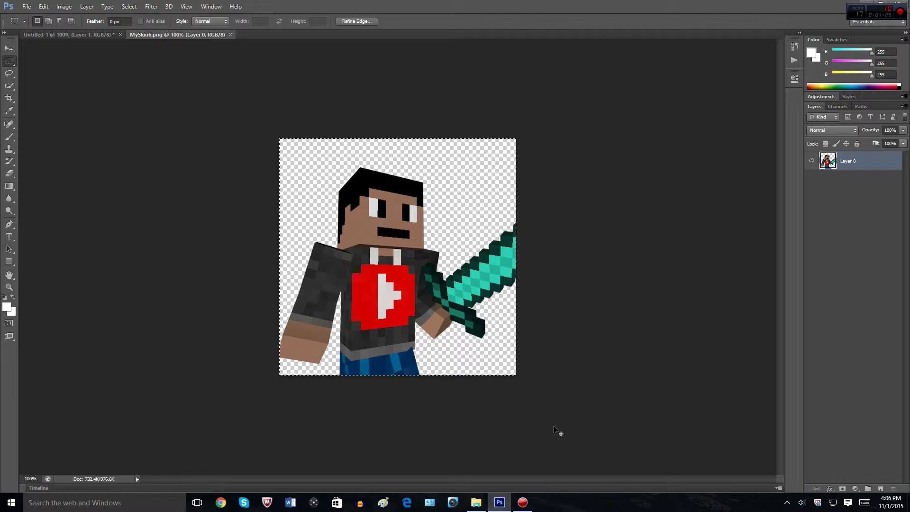
pyautogui.hotkey('ctrl', 'j')
pyautogui.moveTo(865, 169); pyautogui.dragTo(861, 191)
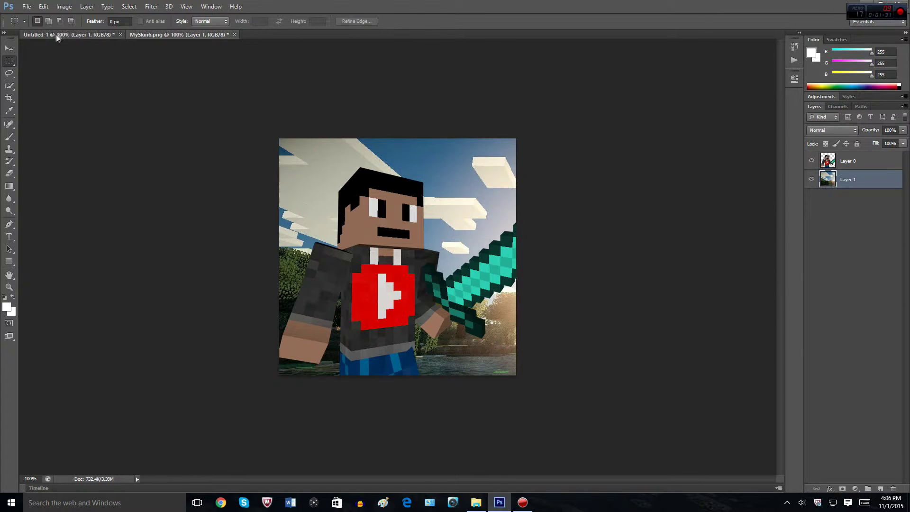
# - Close the Untitled-1 document without saving its changes
pyautogui.click(113, 35)
pyautogui.click(129, 35)
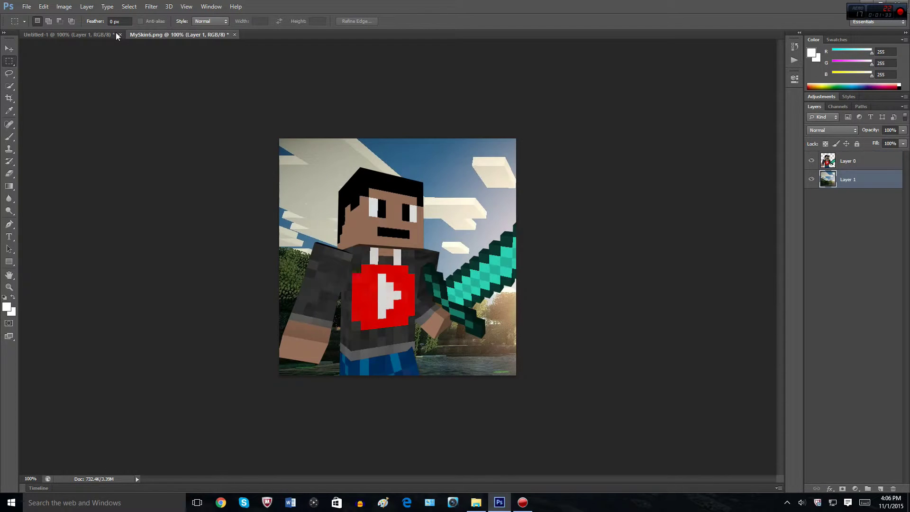
pyautogui.click(119, 35)
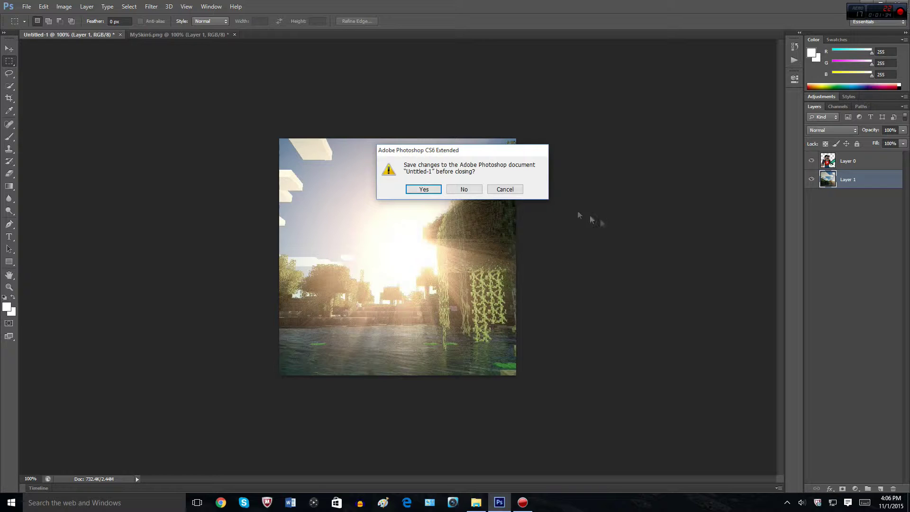
pyautogui.click(463, 189)
# - Nudge the character layer (Layer 0) slightly to the left with the Move tool
pyautogui.press('v')
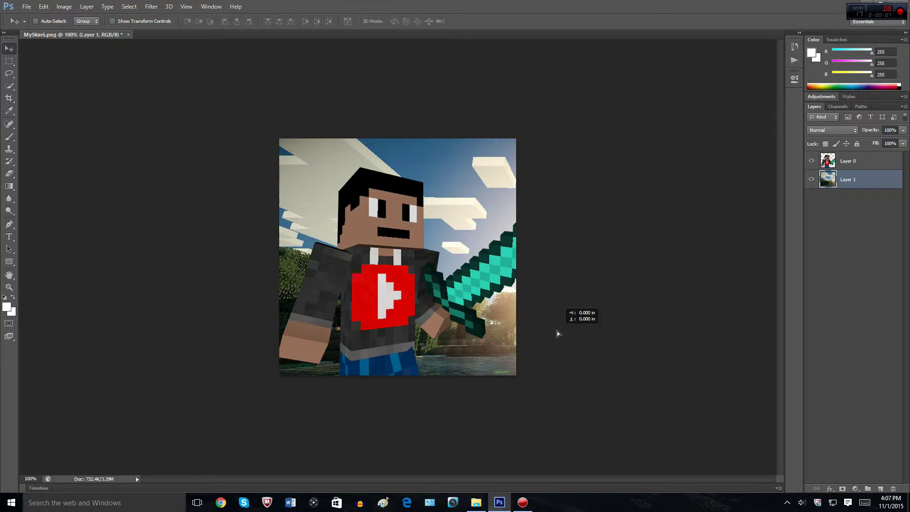
pyautogui.click(848, 160)
pyautogui.press('Left')
pyautogui.press('Left')
pyautogui.press('Left')
pyautogui.press('Left')
pyautogui.press('Left')
pyautogui.press('Left')
pyautogui.press('Left')
pyautogui.press('Left')
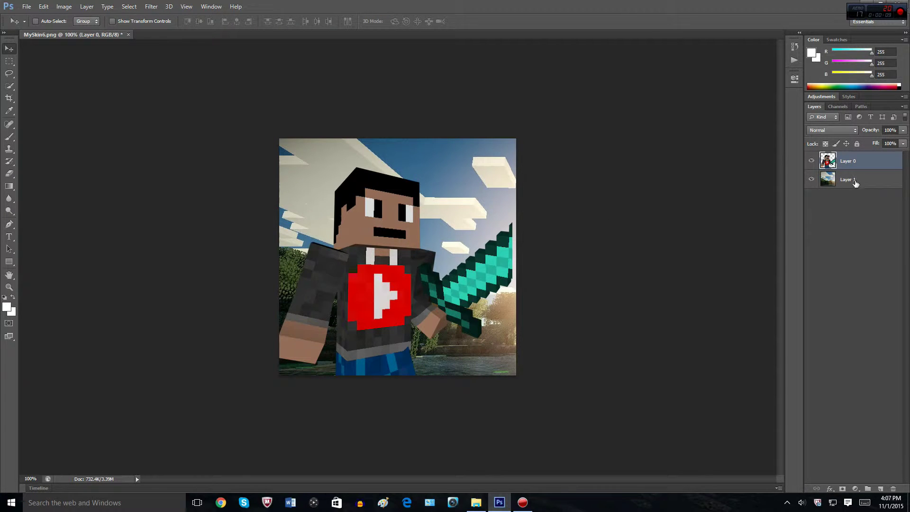
# - Reposition the landscape layer behind the character, shifting it left and slightly up so the sun sits behind him
pyautogui.moveTo(705, 252); pyautogui.dragTo(536, 252)
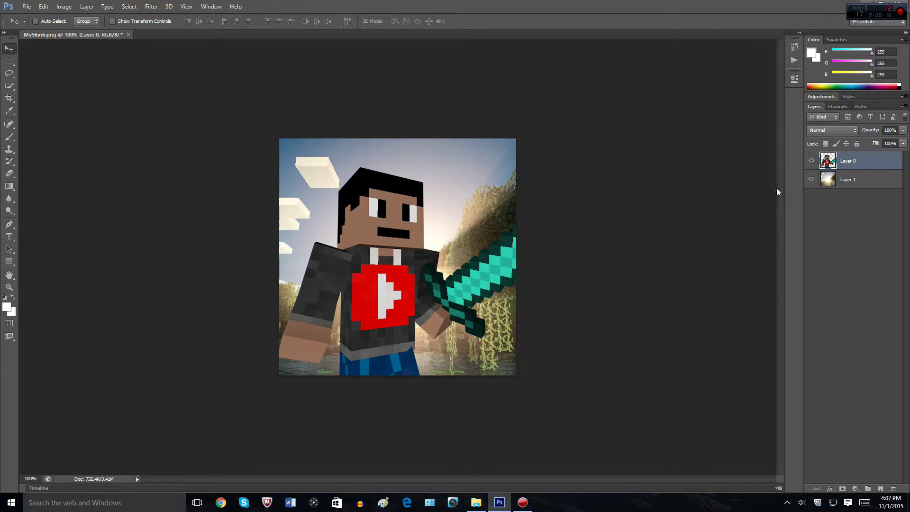
pyautogui.click(847, 179)
pyautogui.moveTo(445, 378); pyautogui.dragTo(438, 360)
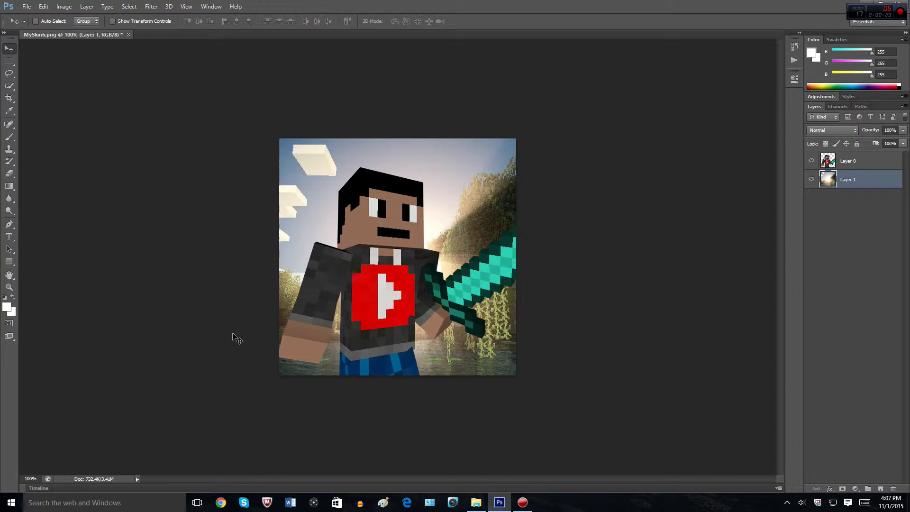
# - Add a new empty layer above the character layer and make it the active layer
pyautogui.click(881, 487)
pyautogui.moveTo(868, 164); pyautogui.dragTo(836, 187)
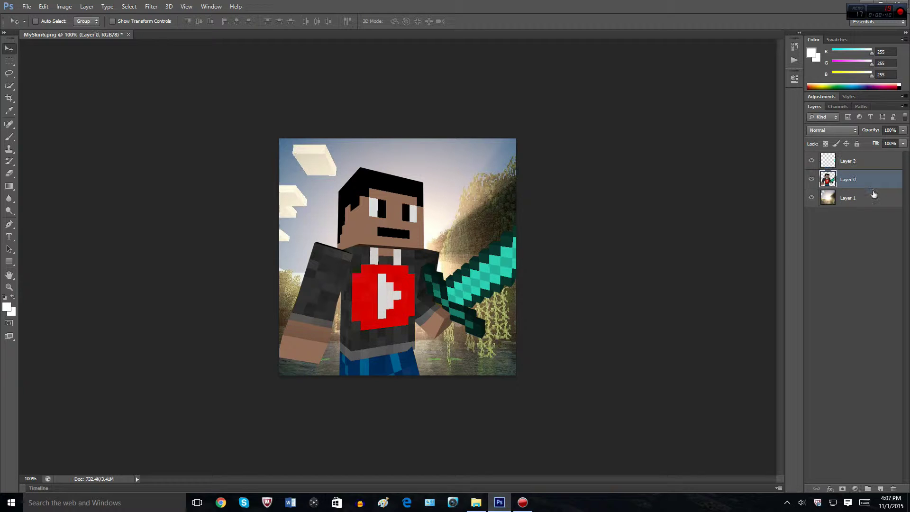
pyautogui.click(859, 155)
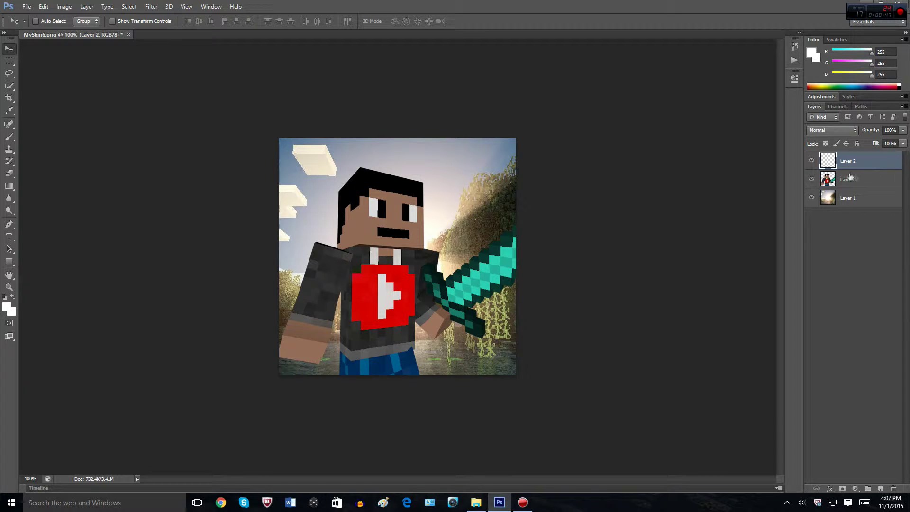
# - Make a rectangular selection just inside all four canvas edges and invert it so only the thin outer frame is selected
pyautogui.click(9, 61)
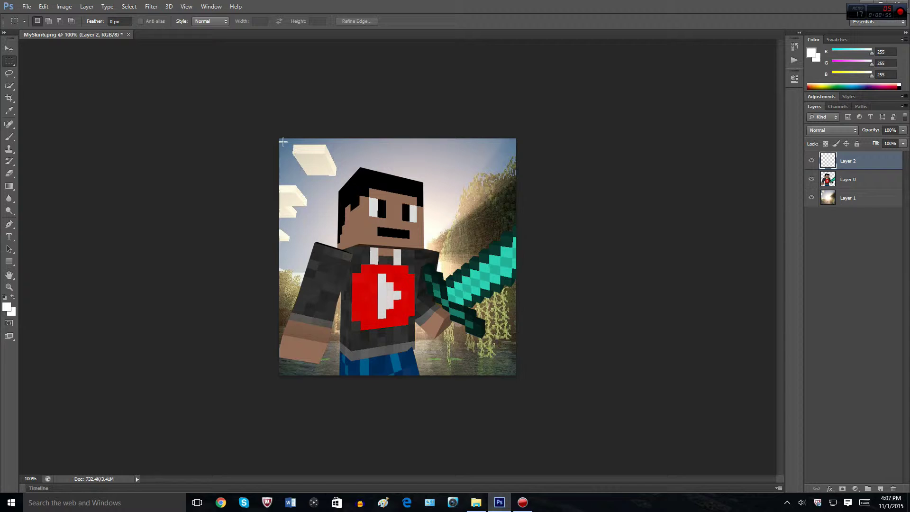
pyautogui.moveTo(283, 142); pyautogui.dragTo(511, 370)
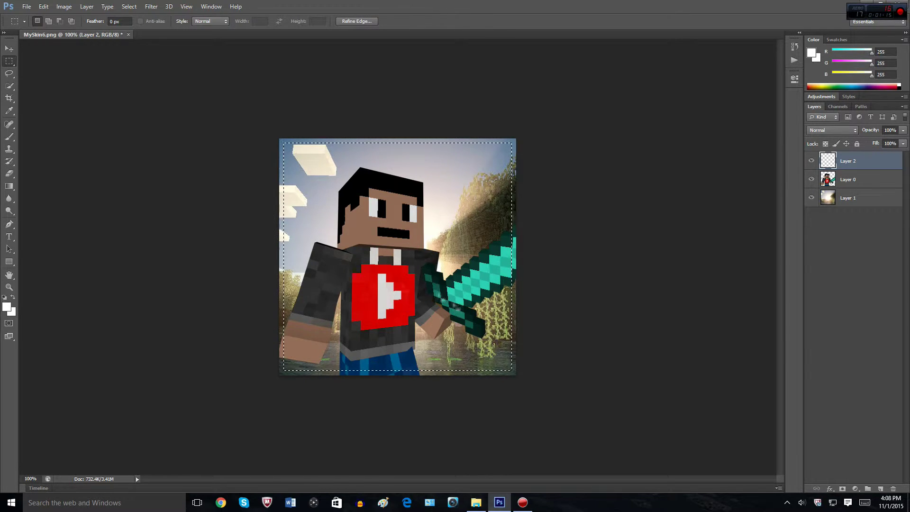
pyautogui.rightClick(389, 255)
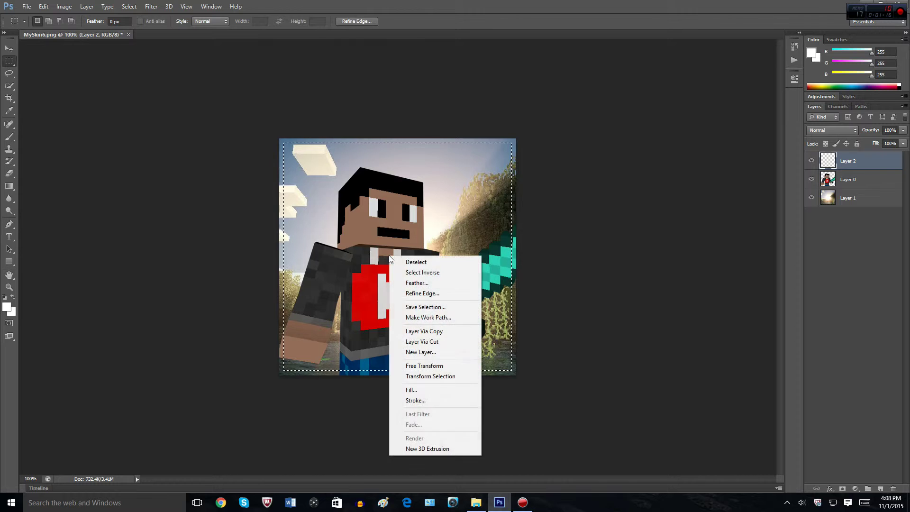
pyautogui.click(406, 272)
# - Fill the selected outer frame on Layer 2 with the orange colour ffb400 at 100% opacity, and deselect
pyautogui.rightClick(418, 269)
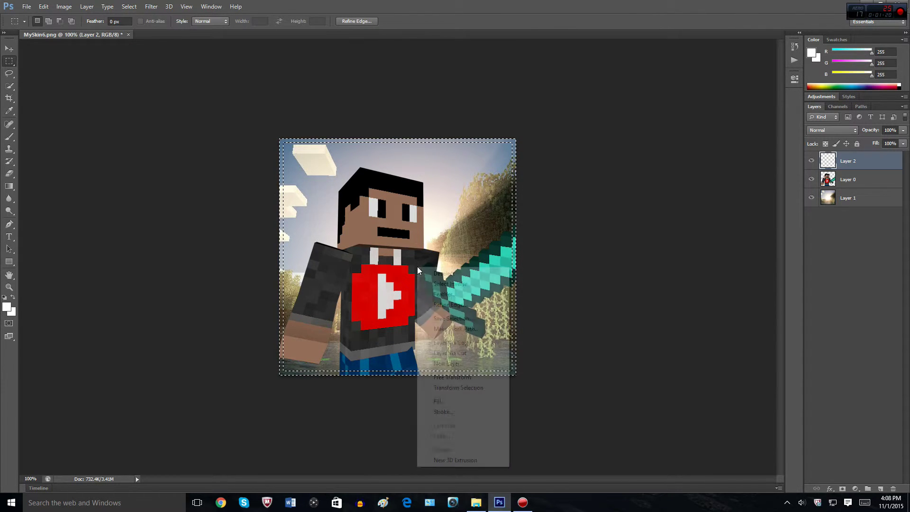
pyautogui.click(453, 400)
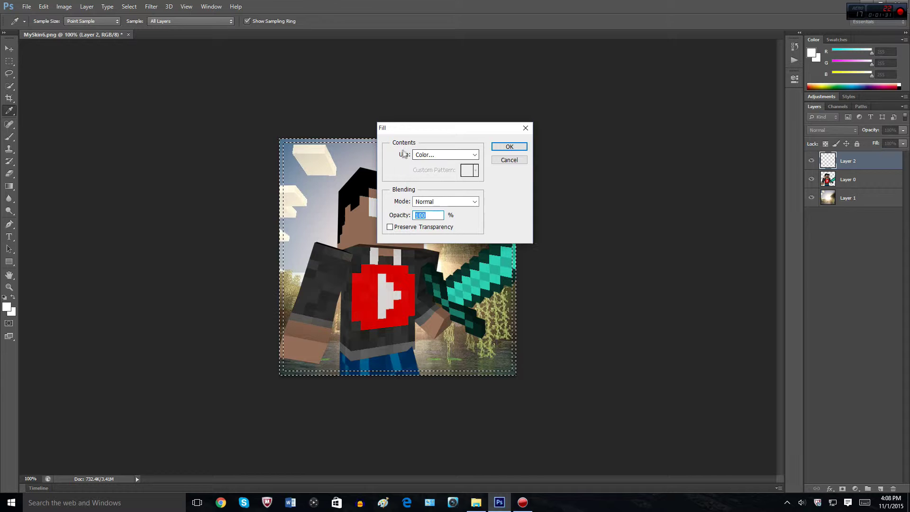
pyautogui.click(429, 156)
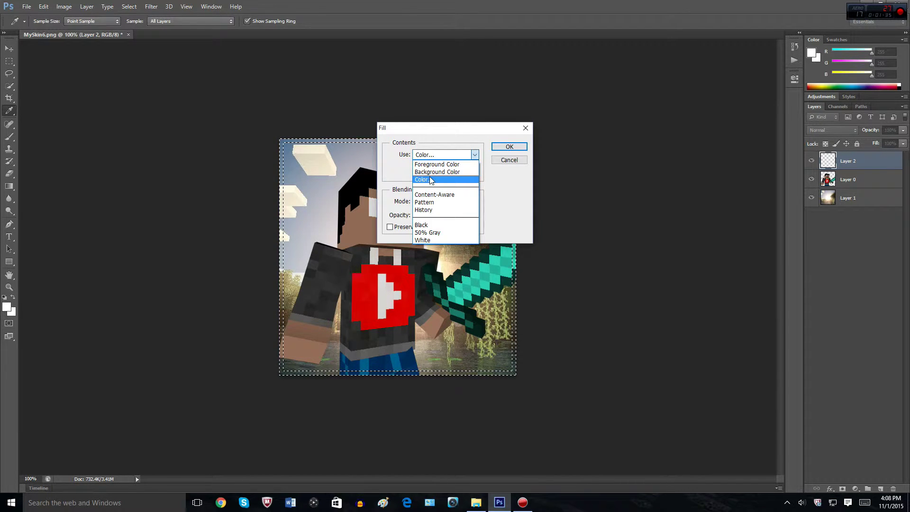
pyautogui.click(445, 181)
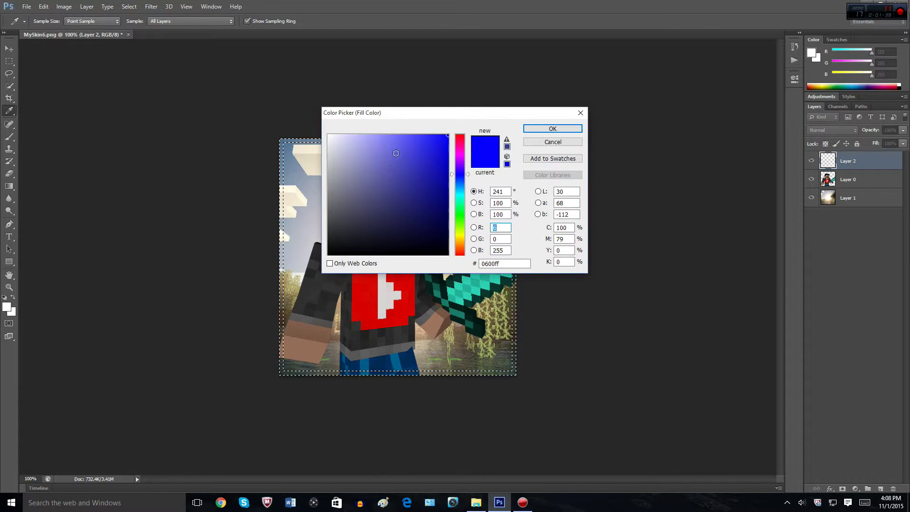
pyautogui.click(460, 241)
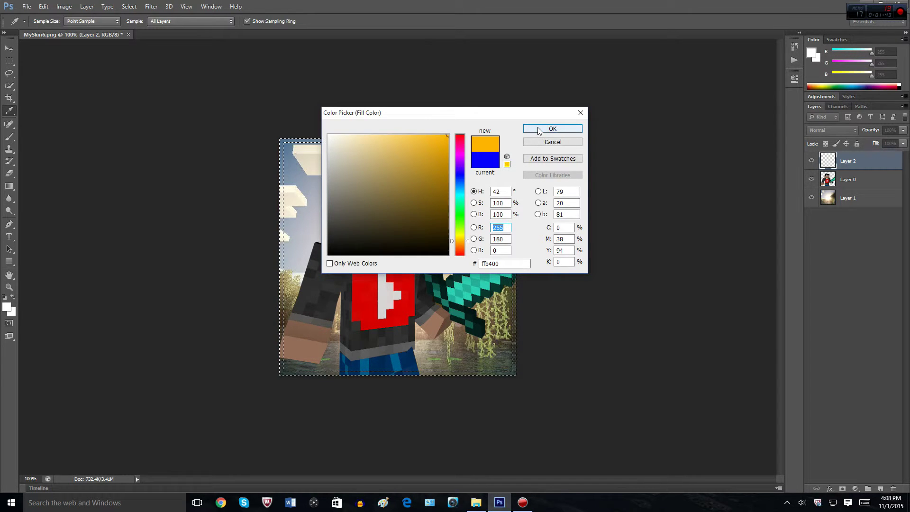
pyautogui.click(559, 128)
pyautogui.click(503, 148)
pyautogui.press('m')
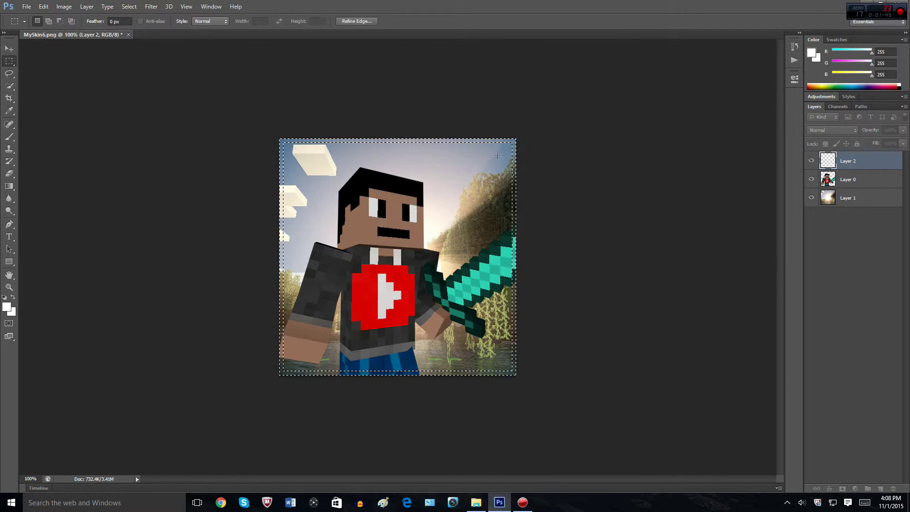
pyautogui.hotkey('ctrl', 'd')
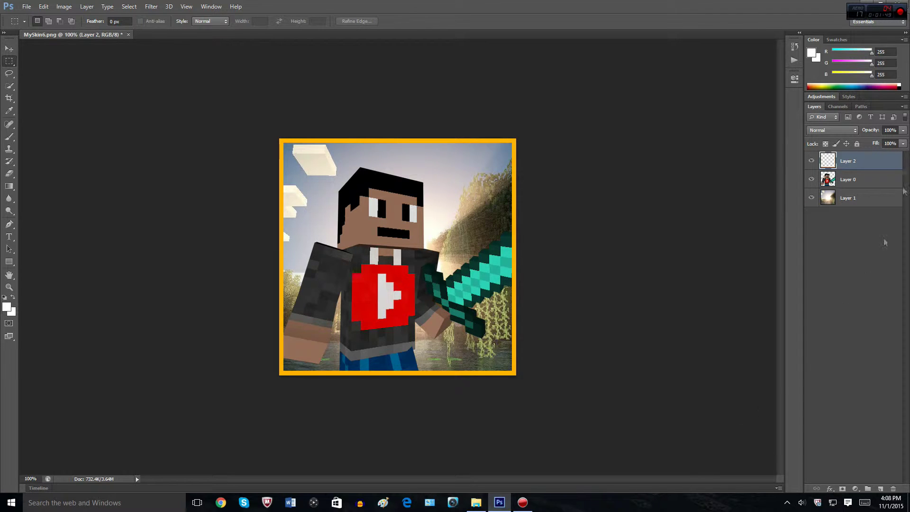
# - Apply a Motion Blur to the landscape layer (Layer 1) with angle 0° and a distance of 17 pixels
pyautogui.click(863, 201)
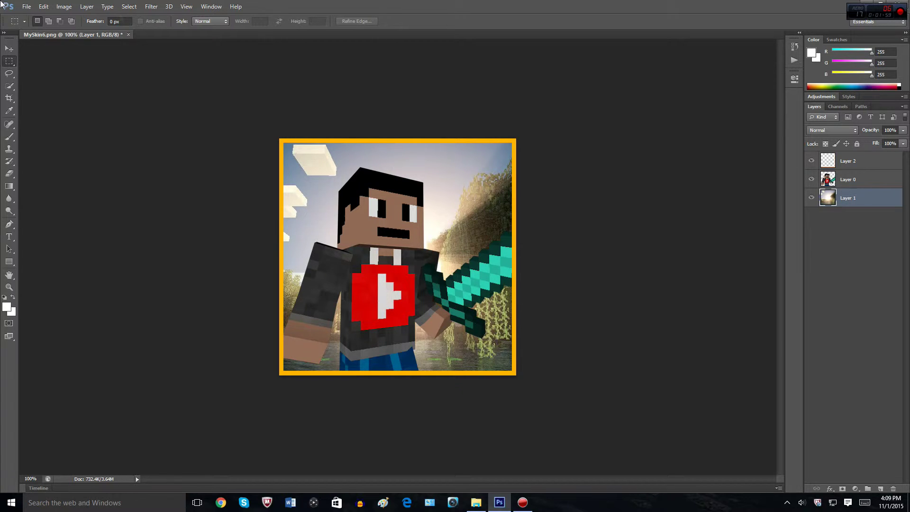
pyautogui.click(151, 6)
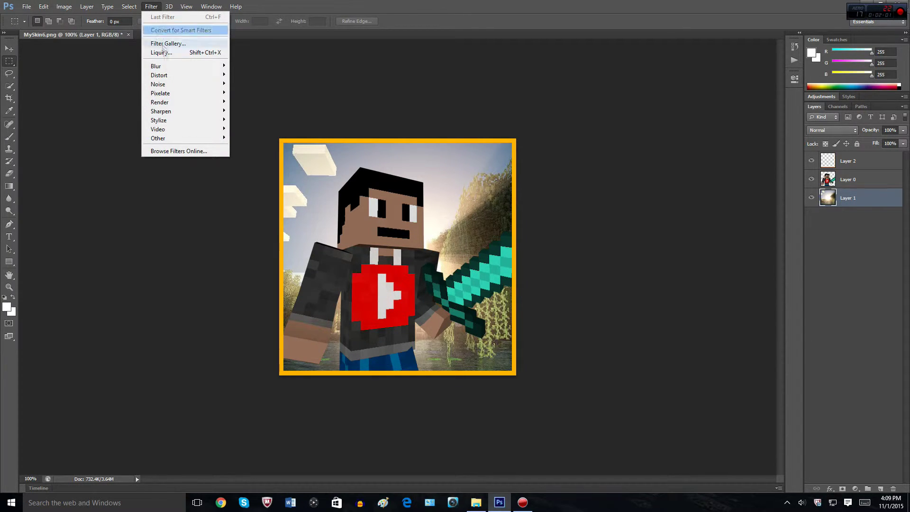
pyautogui.moveTo(180, 66)
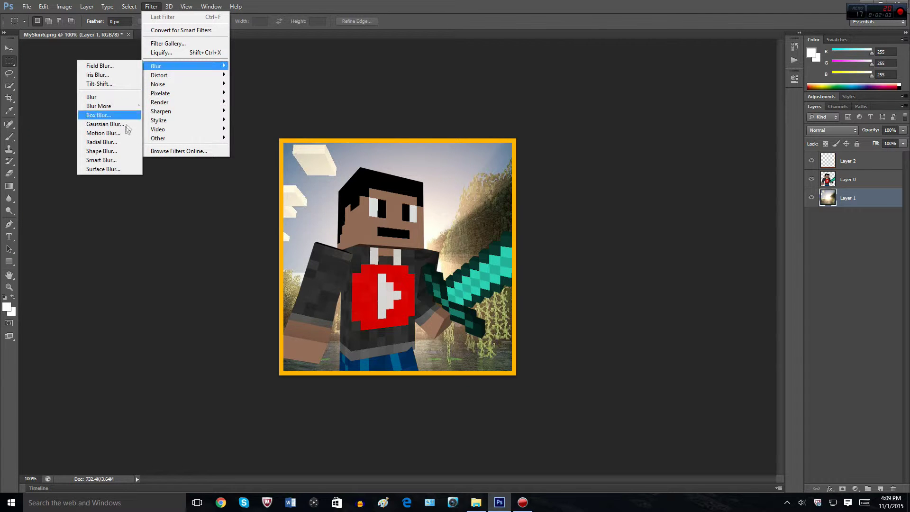
pyautogui.click(126, 135)
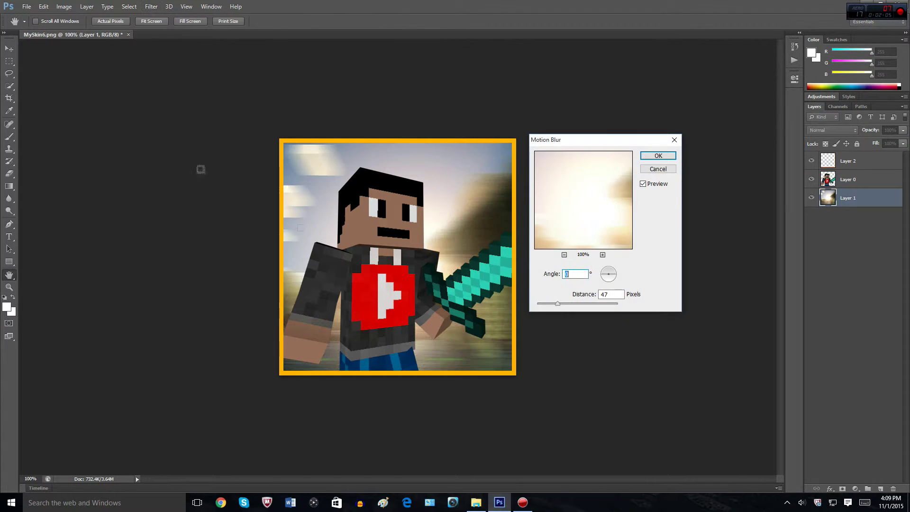
pyautogui.moveTo(557, 304)
pyautogui.mouseDown()
pyautogui.moveTo(527, 304)
pyautogui.moveTo(567, 304)
pyautogui.moveTo(544, 306)
pyautogui.mouseUp()
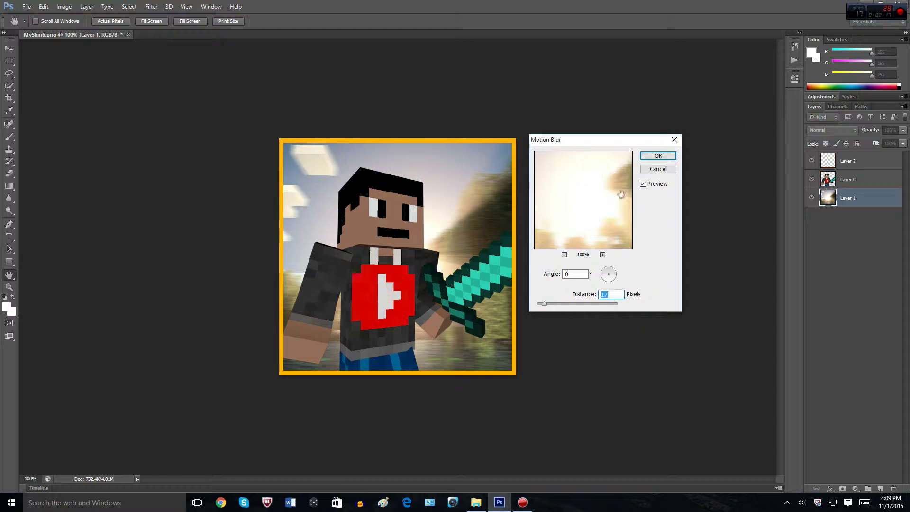
pyautogui.click(654, 155)
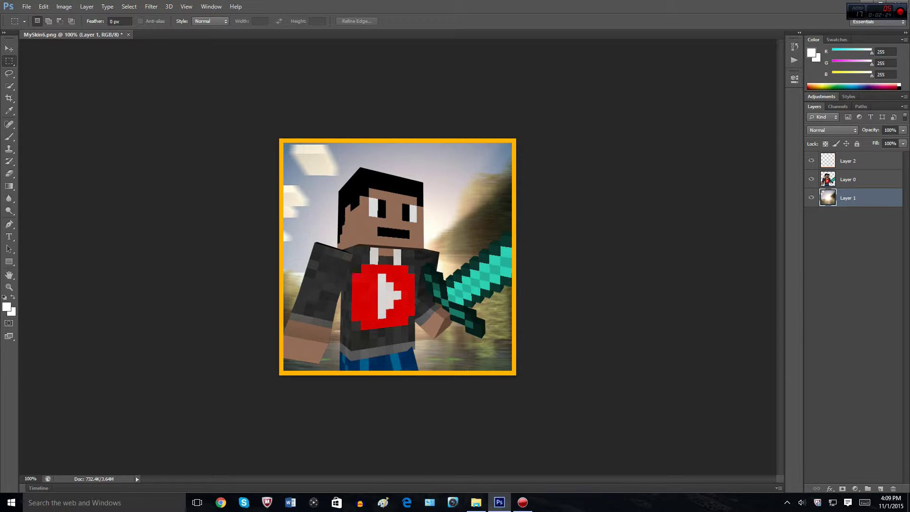
# - Place the character layer above the border layer and delete the part of the sword that overlaps the frame
pyautogui.moveTo(846, 181)
pyautogui.mouseDown()
pyautogui.moveTo(847, 195)
pyautogui.moveTo(852, 163)
pyautogui.moveTo(848, 194)
pyautogui.mouseUp()
pyautogui.moveTo(848, 161)
pyautogui.mouseDown()
pyautogui.moveTo(848, 174)
pyautogui.moveTo(848, 157)
pyautogui.mouseUp()
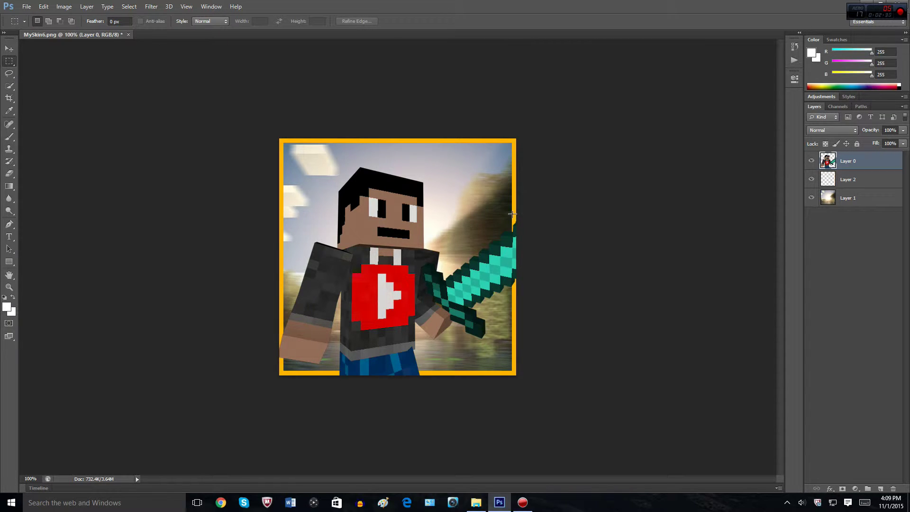
pyautogui.moveTo(511, 213); pyautogui.dragTo(542, 295)
pyautogui.press('Delete')
pyautogui.hotkey('ctrl', 'd')
# - Delete the parts of the character's hand and trousers that overlap the frame, clearing the selection after each cut
pyautogui.moveTo(277, 330); pyautogui.dragTo(283, 366)
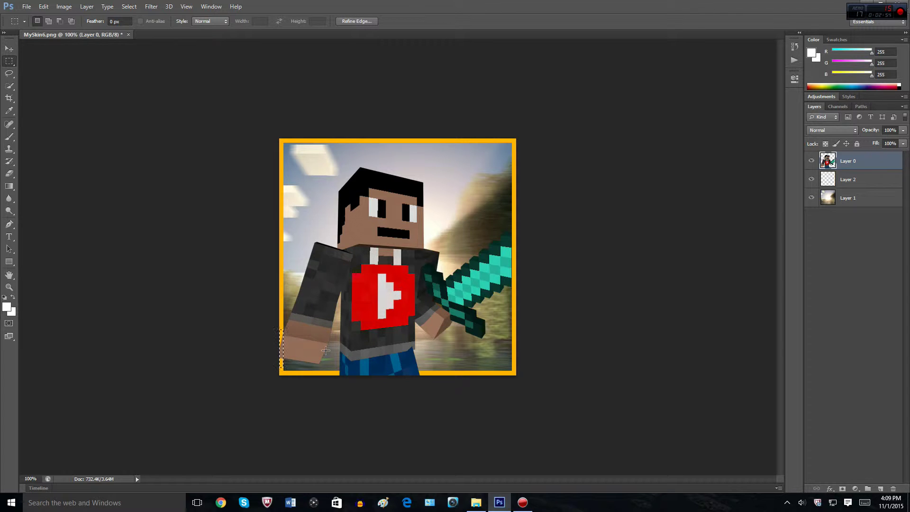
pyautogui.hotkey('ctrl', 'd')
pyautogui.moveTo(339, 370)
pyautogui.mouseDown()
pyautogui.moveTo(442, 378)
pyautogui.moveTo(324, 379)
pyautogui.mouseUp()
pyautogui.click(425, 366)
pyautogui.press('Delete')
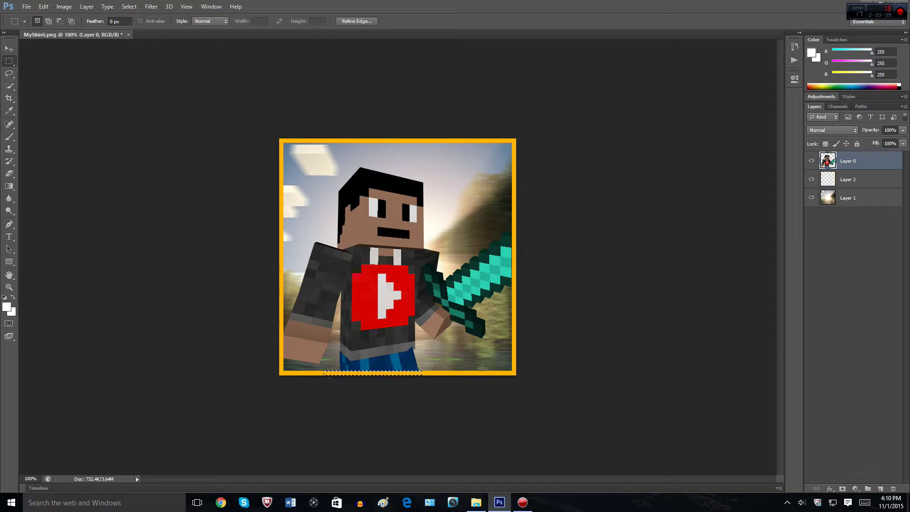
pyautogui.hotkey('ctrl', 'd')
# - Add a Gradient Overlay to the border layer (Layer 2) using the orange-yellow-orange preset gradient
pyautogui.click(850, 178)
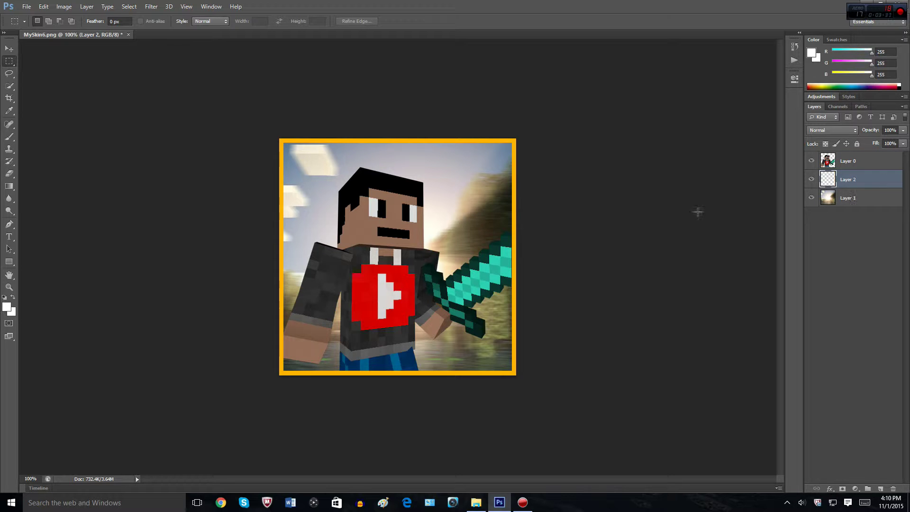
pyautogui.doubleClick(891, 182)
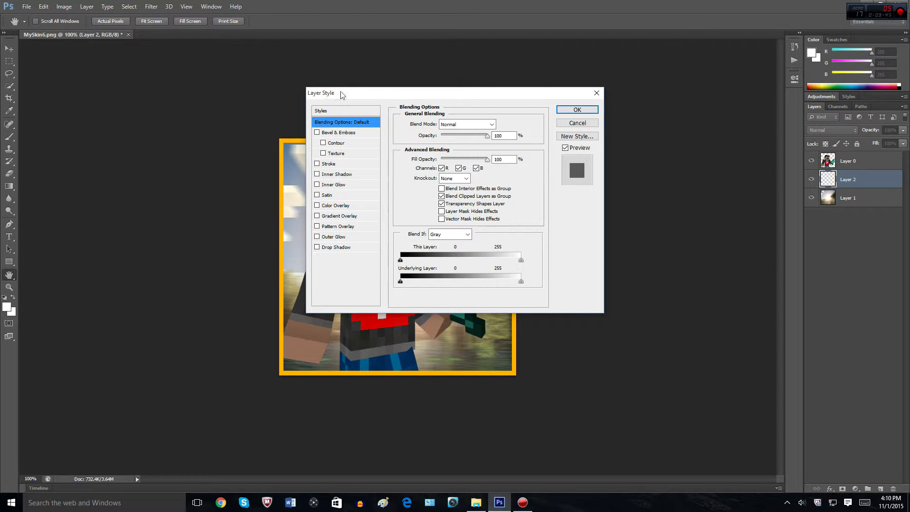
pyautogui.click(341, 217)
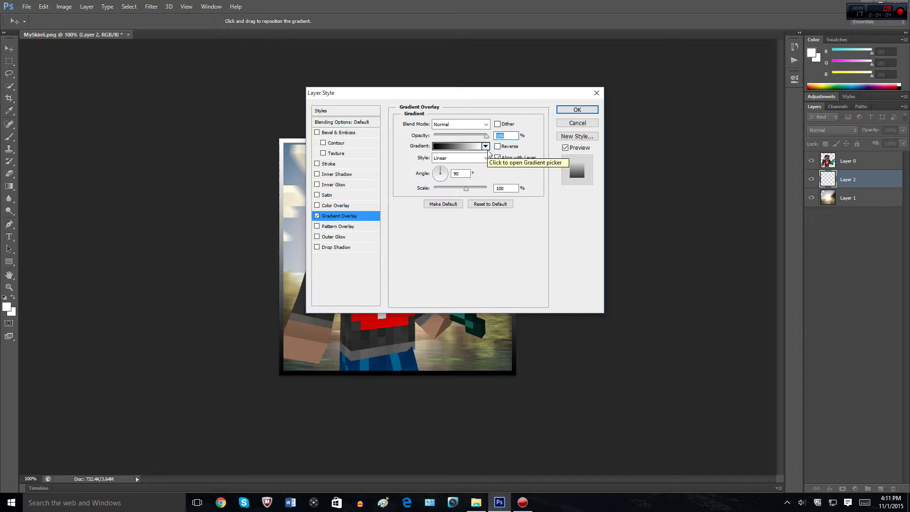
pyautogui.click(486, 149)
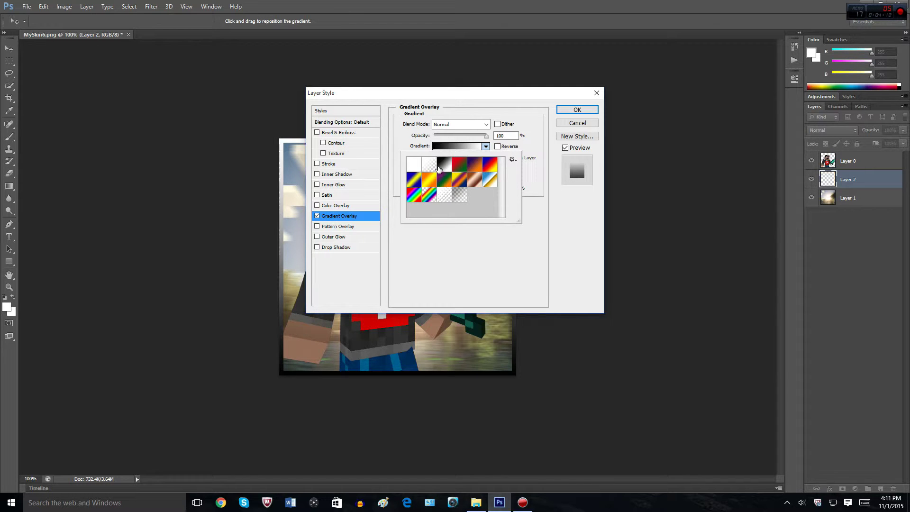
pyautogui.click(429, 163)
pyautogui.click(447, 168)
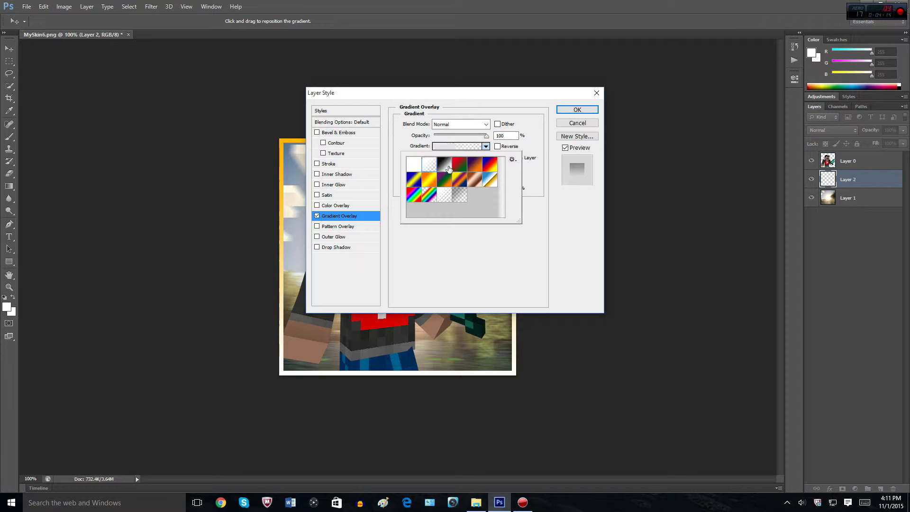
pyautogui.click(474, 179)
pyautogui.click(428, 182)
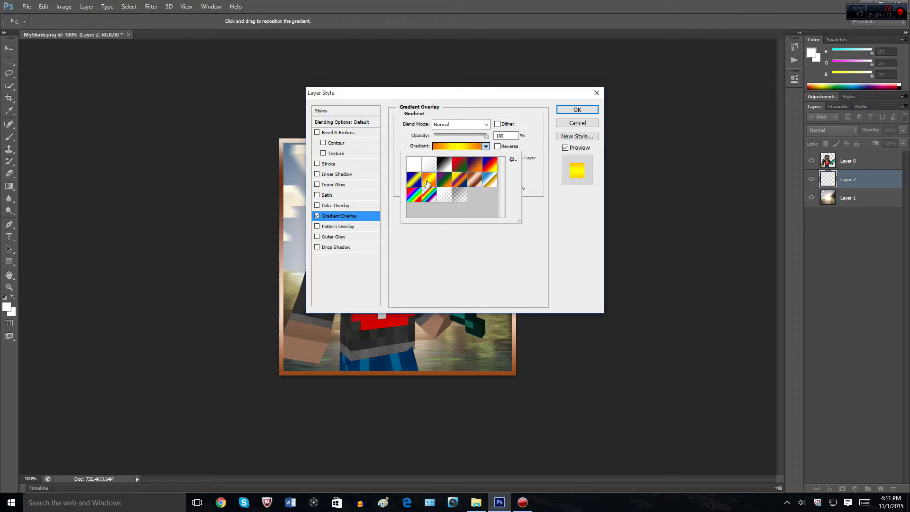
pyautogui.click(585, 109)
pyautogui.click(585, 110)
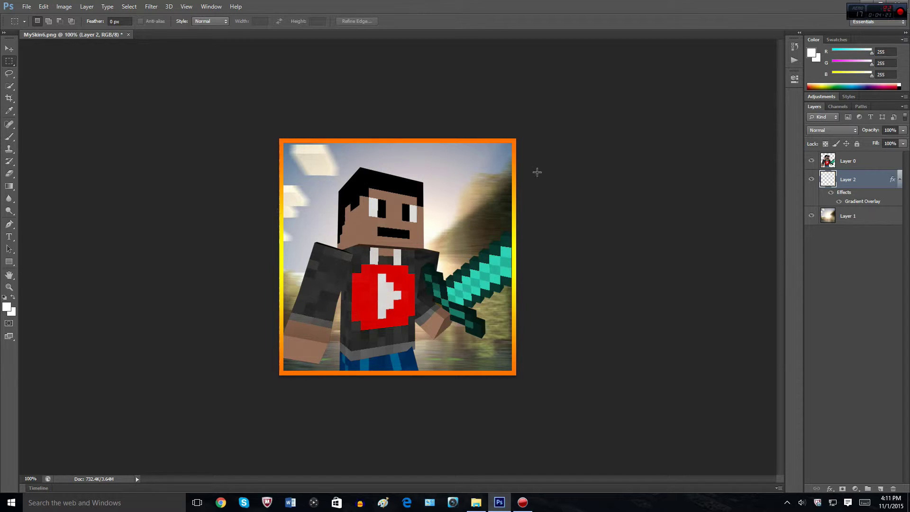
pyautogui.click(10, 52)
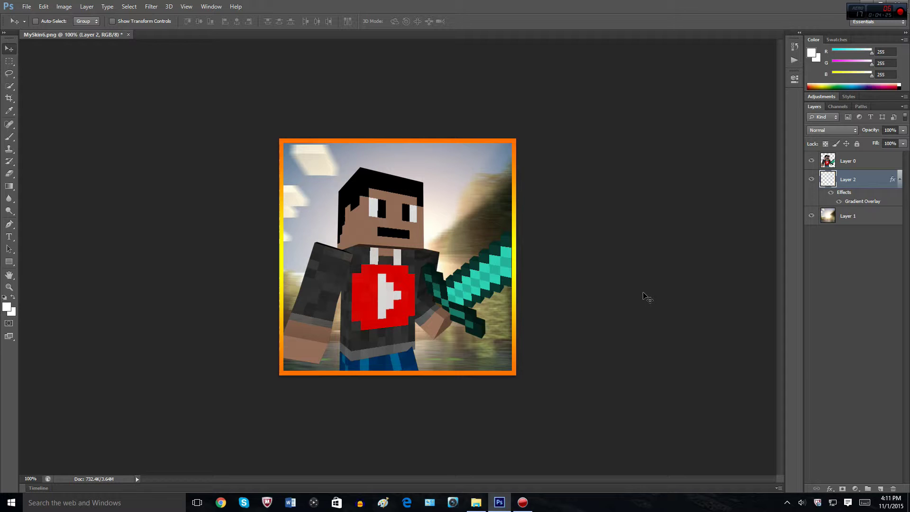
pyautogui.click(148, 6)
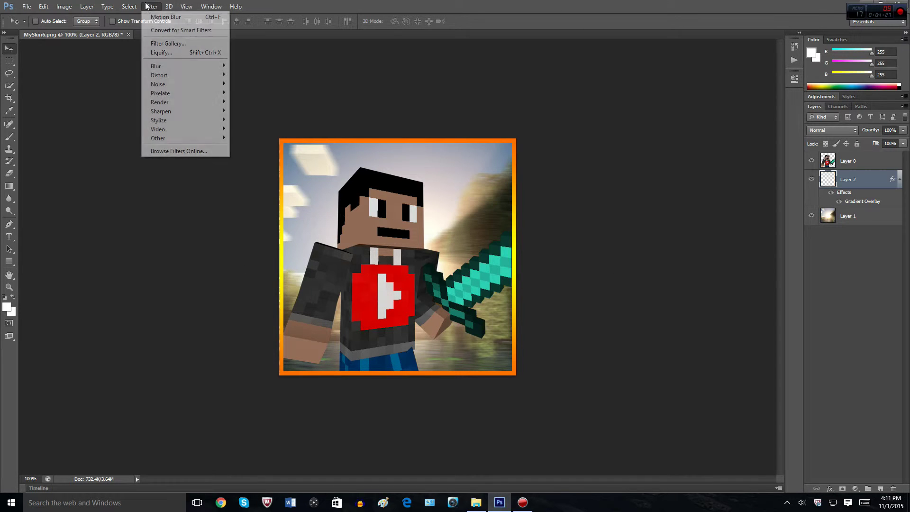
pyautogui.moveTo(181, 64)
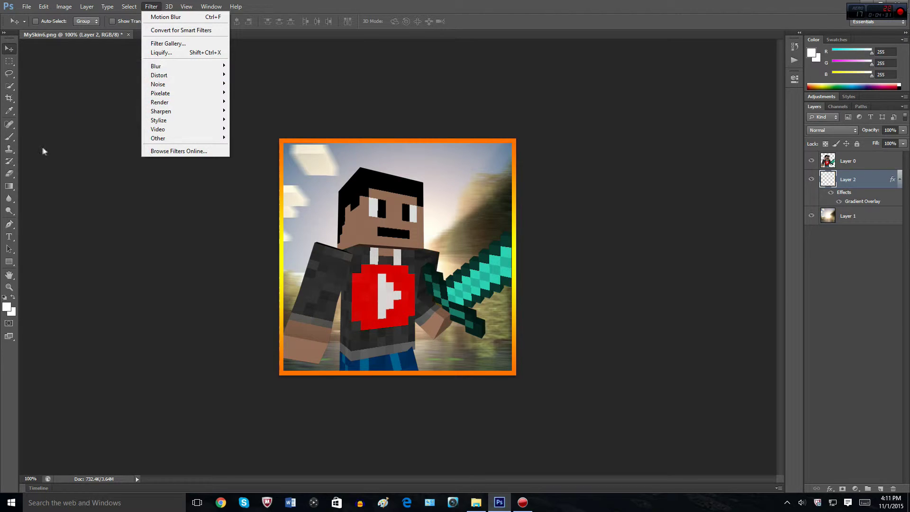
pyautogui.click(117, 86)
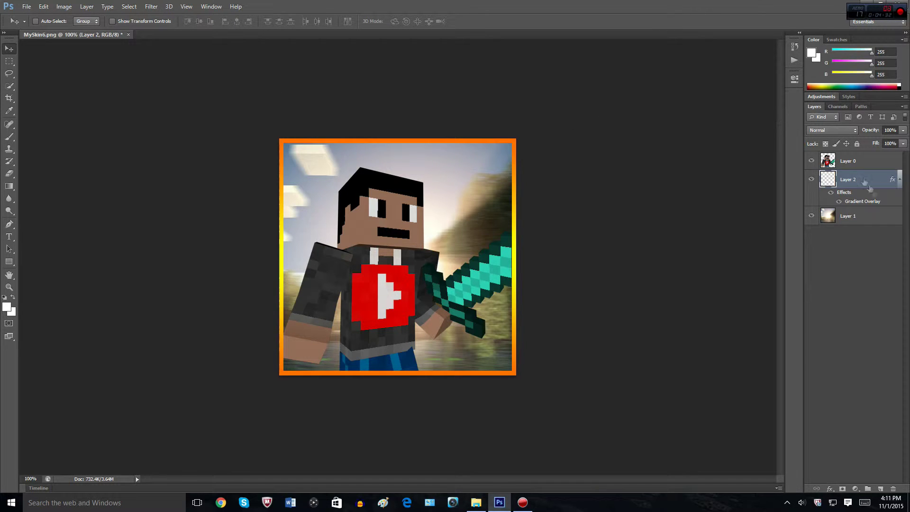
# - Add a new empty layer above the character layer and clip it to Layer 0 as a clipping mask
pyautogui.click(846, 167)
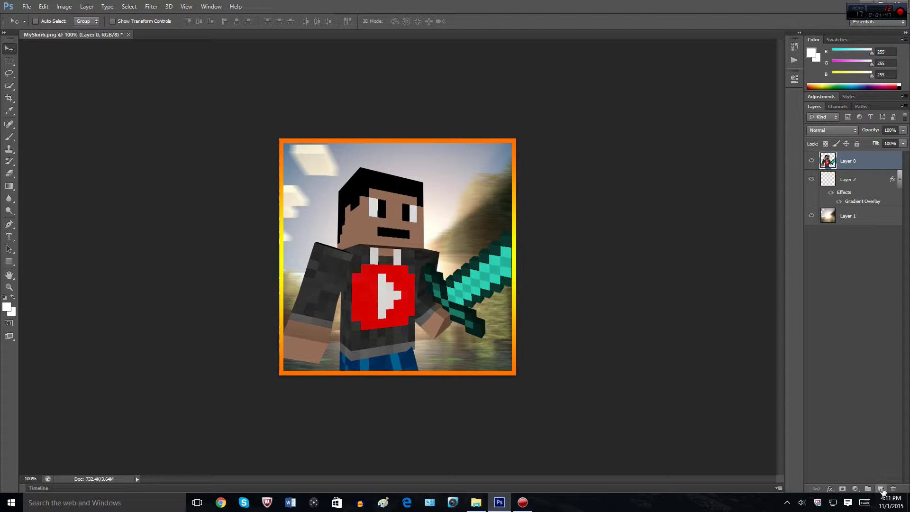
pyautogui.click(882, 491)
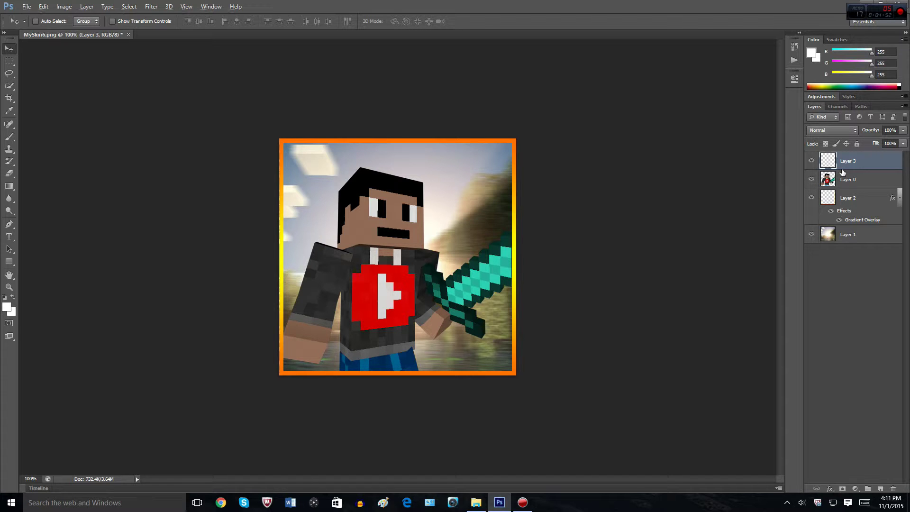
pyautogui.moveTo(852, 169); pyautogui.dragTo(853, 166)
pyautogui.moveTo(852, 166); pyautogui.dragTo(853, 167)
pyautogui.keyDown('alt'); pyautogui.click(853, 170); pyautogui.keyUp('alt')
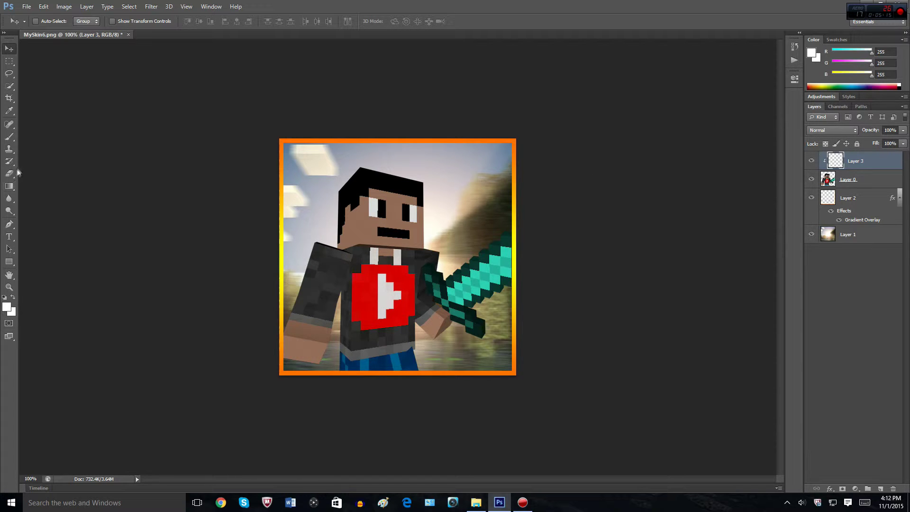
# - Activate the Brush tool and choose white (ffffff) as the foreground colour
pyautogui.click(8, 140)
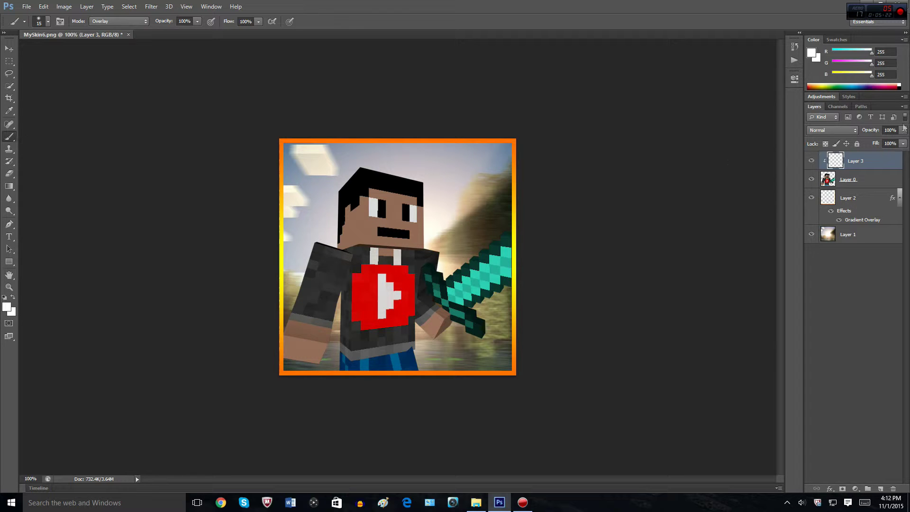
pyautogui.click(812, 54)
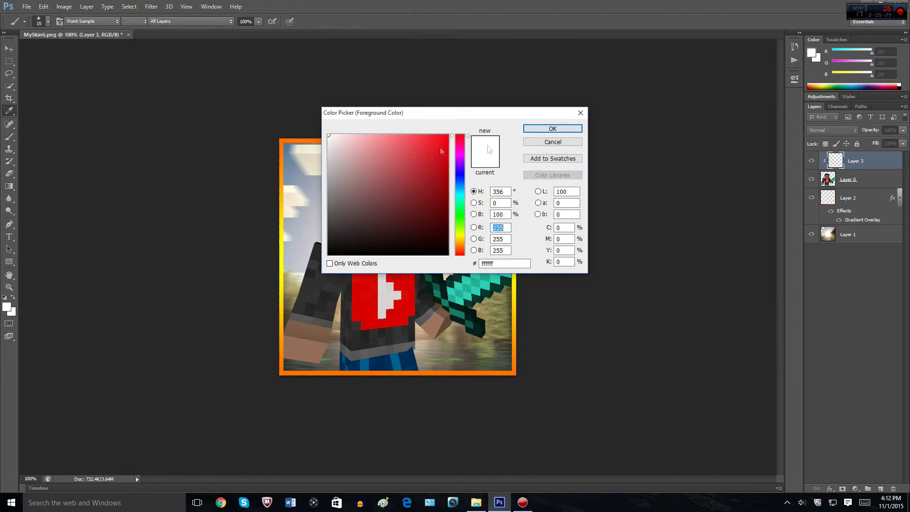
pyautogui.click(441, 177)
pyautogui.click(434, 156)
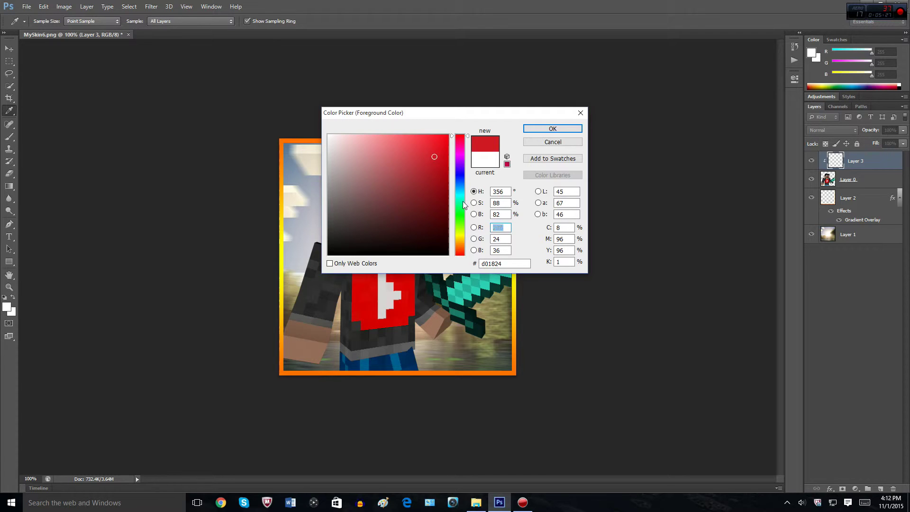
pyautogui.click(461, 201)
pyautogui.moveTo(456, 200); pyautogui.dragTo(463, 180)
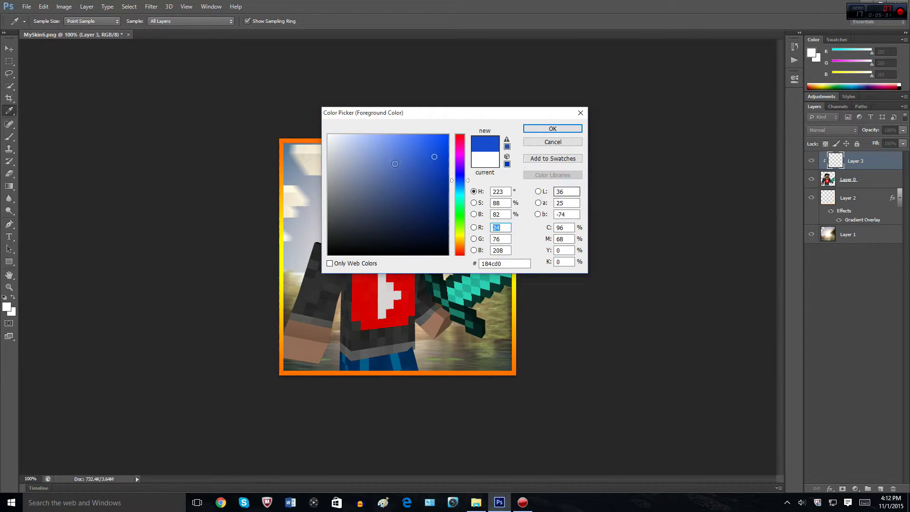
pyautogui.moveTo(434, 156); pyautogui.dragTo(322, 134)
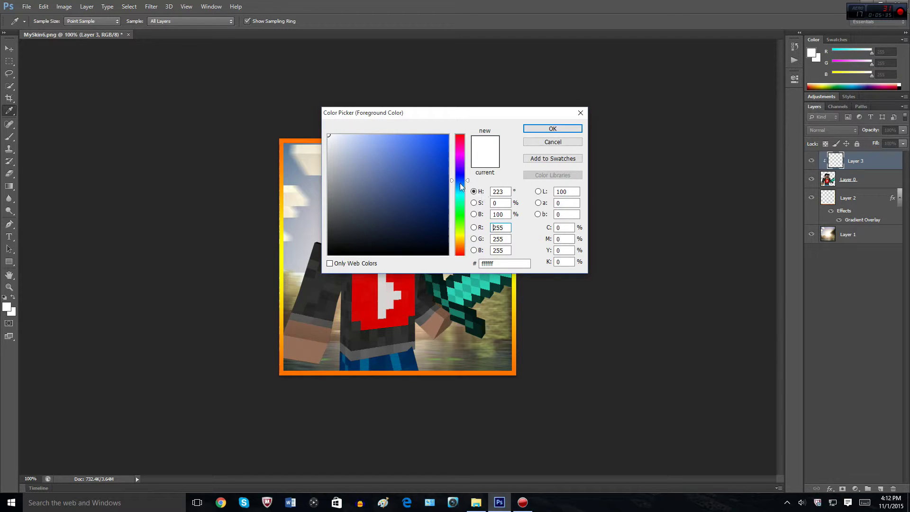
pyautogui.moveTo(459, 182); pyautogui.dragTo(455, 126)
pyautogui.moveTo(329, 134)
pyautogui.mouseDown()
pyautogui.moveTo(456, 131)
pyautogui.moveTo(296, 120)
pyautogui.mouseUp()
pyautogui.click(537, 132)
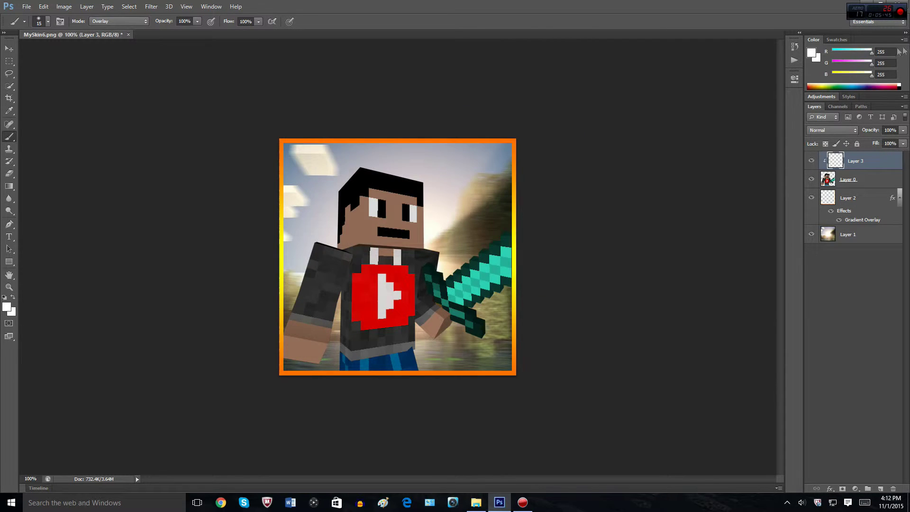
pyautogui.click(832, 180)
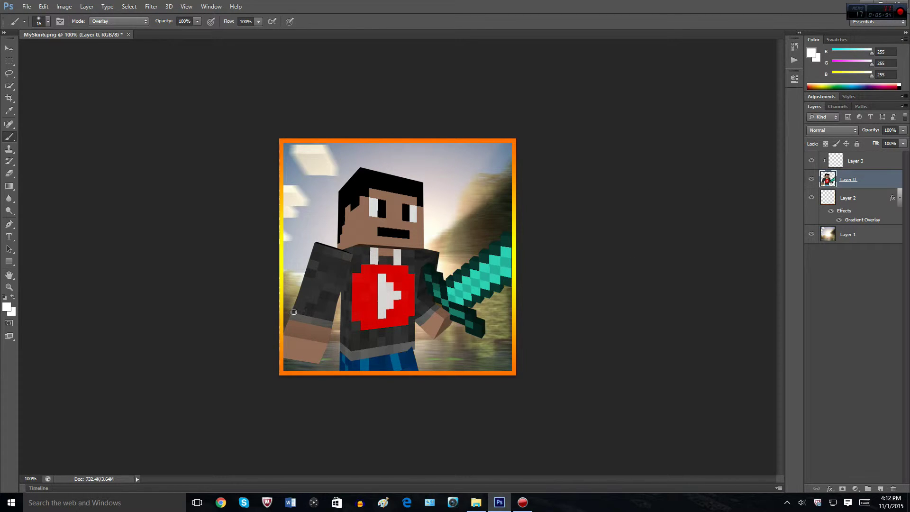
pyautogui.moveTo(292, 311); pyautogui.dragTo(296, 304)
pyautogui.click(851, 157)
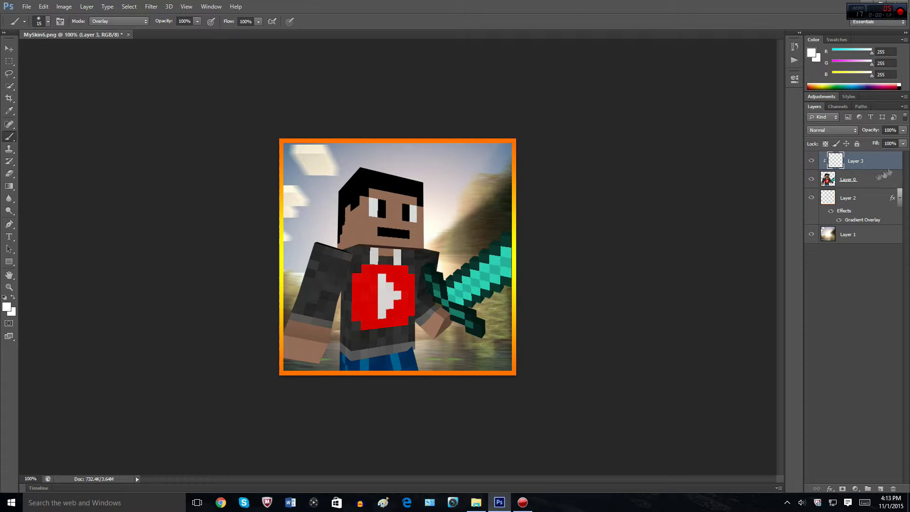
pyautogui.click(862, 180)
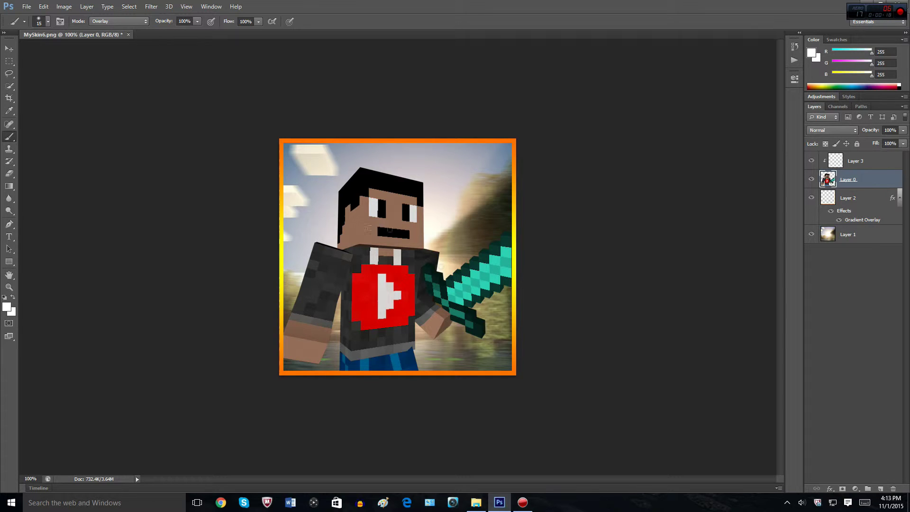
pyautogui.click(854, 166)
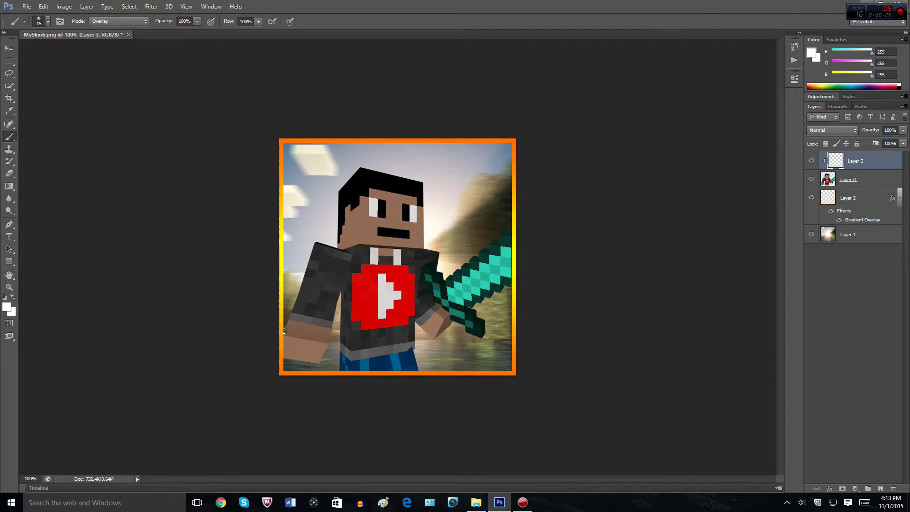
# - Brush a white outline along the edges of the character and sword on Layer 3 and set the layer's blend mode to Overlay
pyautogui.moveTo(284, 330)
pyautogui.mouseDown()
pyautogui.moveTo(316, 240)
pyautogui.moveTo(310, 258)
pyautogui.moveTo(318, 241)
pyautogui.moveTo(347, 251)
pyautogui.moveTo(337, 239)
pyautogui.moveTo(340, 187)
pyautogui.moveTo(364, 164)
pyautogui.moveTo(337, 192)
pyautogui.mouseUp()
pyautogui.moveTo(300, 246)
pyautogui.mouseDown()
pyautogui.moveTo(328, 245)
pyautogui.moveTo(313, 242)
pyautogui.mouseUp()
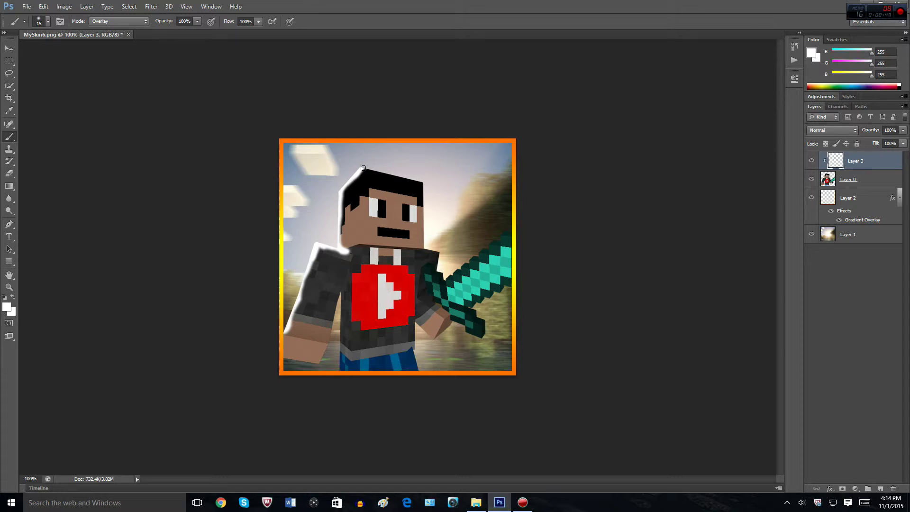
pyautogui.moveTo(368, 169)
pyautogui.mouseDown()
pyautogui.moveTo(424, 181)
pyautogui.moveTo(424, 251)
pyautogui.moveTo(438, 253)
pyautogui.moveTo(425, 246)
pyautogui.moveTo(422, 190)
pyautogui.moveTo(360, 171)
pyautogui.mouseUp()
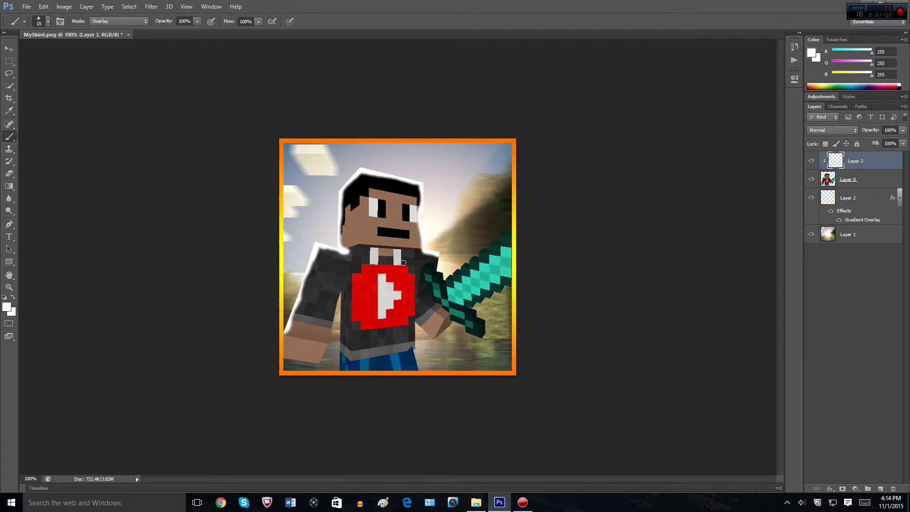
pyautogui.moveTo(437, 256)
pyautogui.mouseDown()
pyautogui.moveTo(437, 269)
pyautogui.moveTo(450, 275)
pyautogui.moveTo(507, 235)
pyautogui.moveTo(437, 275)
pyautogui.mouseUp()
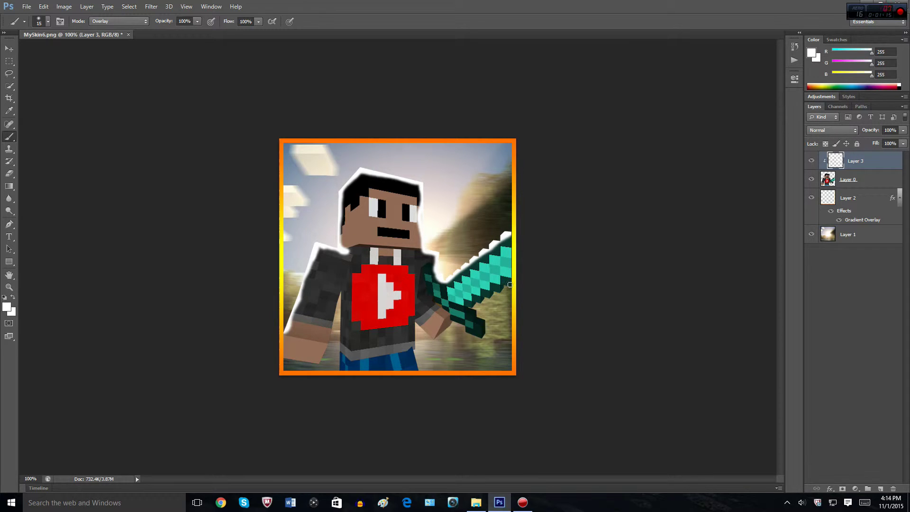
pyautogui.moveTo(506, 285)
pyautogui.mouseDown()
pyautogui.moveTo(465, 310)
pyautogui.moveTo(485, 320)
pyautogui.moveTo(483, 338)
pyautogui.moveTo(432, 298)
pyautogui.mouseUp()
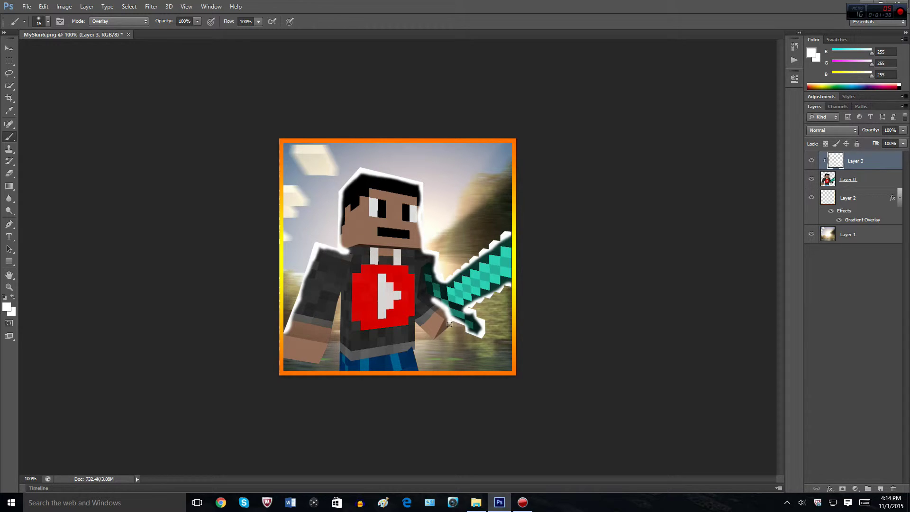
pyautogui.moveTo(437, 332)
pyautogui.mouseDown()
pyautogui.moveTo(434, 338)
pyautogui.moveTo(448, 328)
pyautogui.moveTo(427, 335)
pyautogui.moveTo(415, 319)
pyautogui.moveTo(419, 371)
pyautogui.mouseUp()
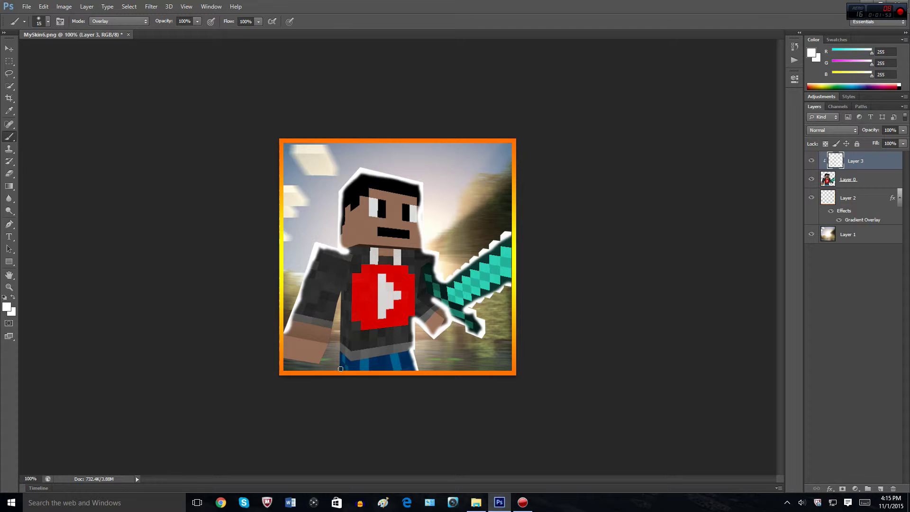
pyautogui.moveTo(339, 361)
pyautogui.mouseDown()
pyautogui.moveTo(341, 290)
pyautogui.moveTo(322, 364)
pyautogui.moveTo(341, 290)
pyautogui.mouseUp()
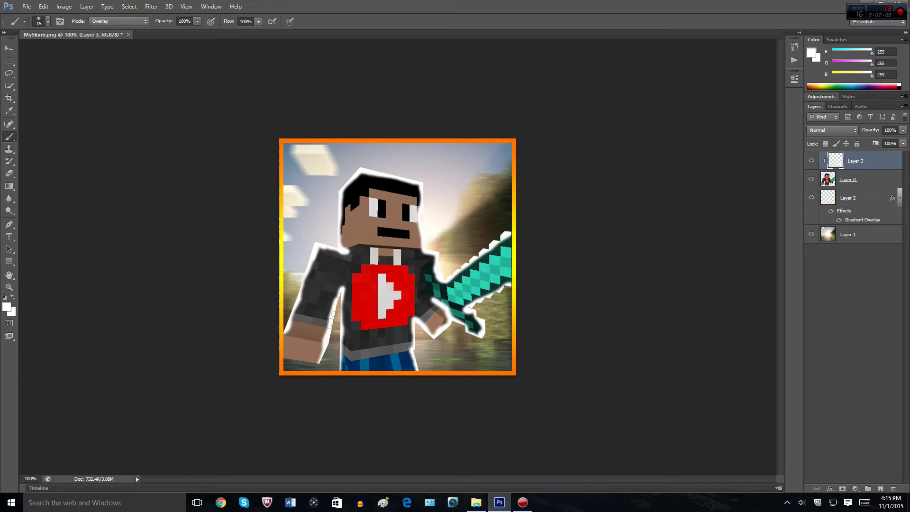
pyautogui.moveTo(281, 336)
pyautogui.mouseDown()
pyautogui.moveTo(283, 358)
pyautogui.moveTo(317, 361)
pyautogui.mouseUp()
pyautogui.moveTo(285, 352); pyautogui.dragTo(316, 243)
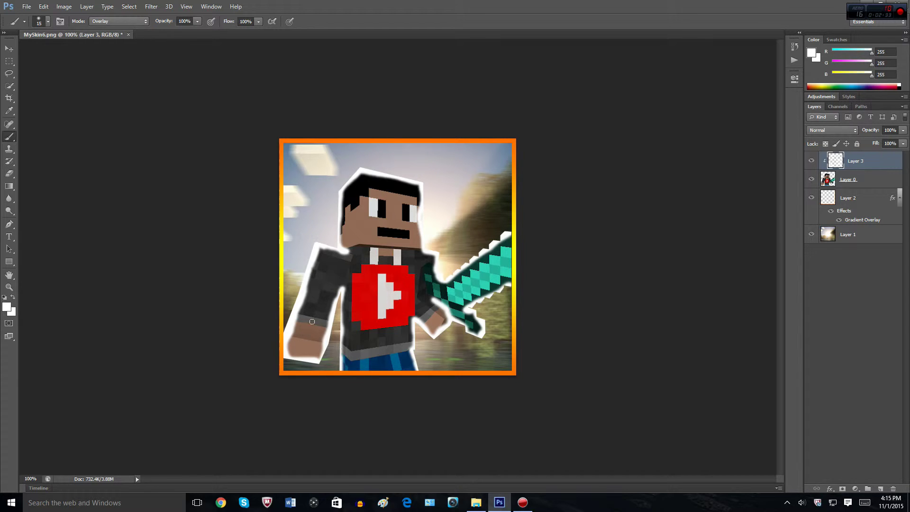
pyautogui.moveTo(342, 326); pyautogui.dragTo(338, 297)
pyautogui.click(835, 130)
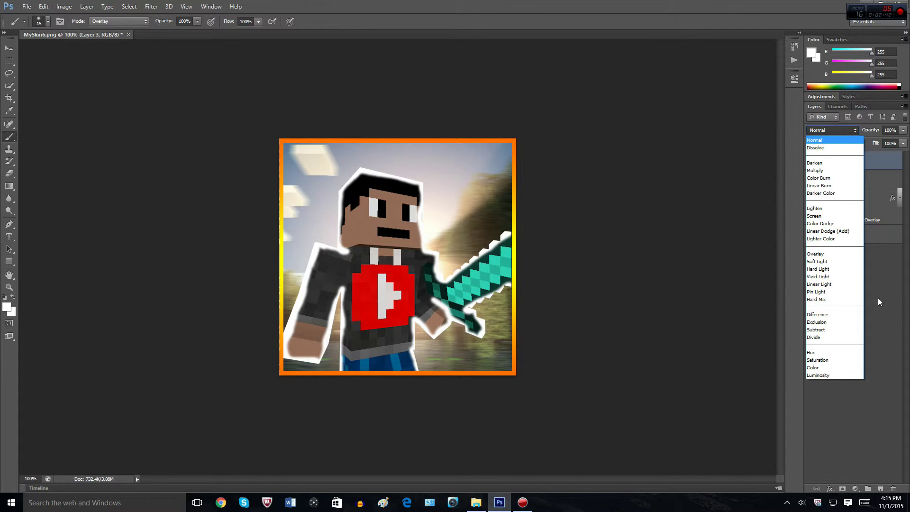
pyautogui.click(850, 254)
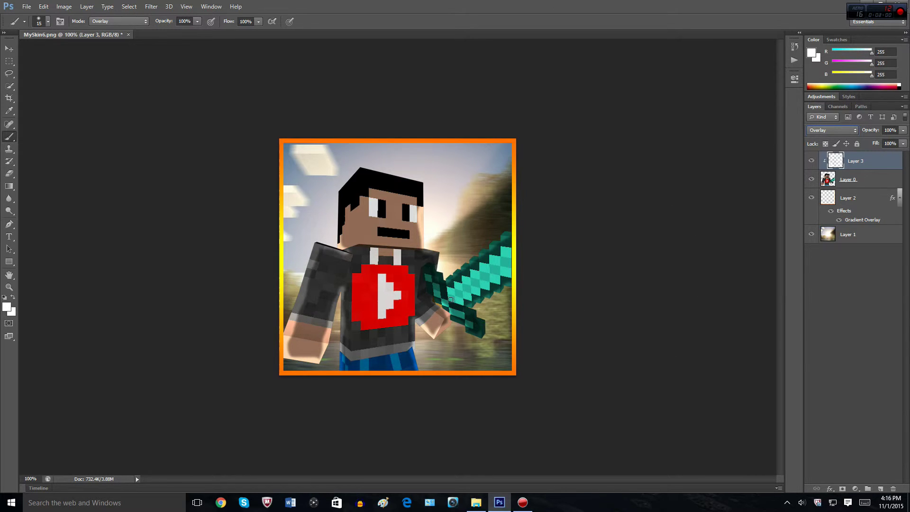
pyautogui.moveTo(449, 299); pyautogui.dragTo(513, 255)
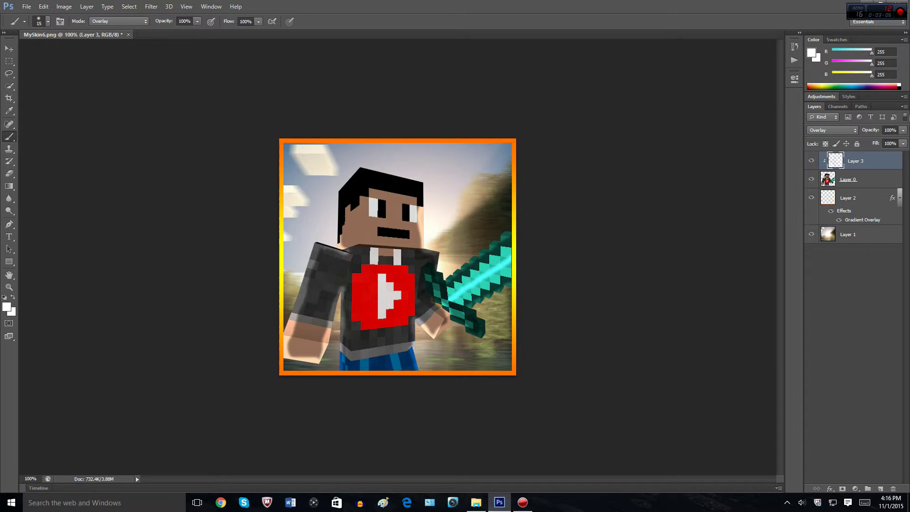
pyautogui.click(152, 7)
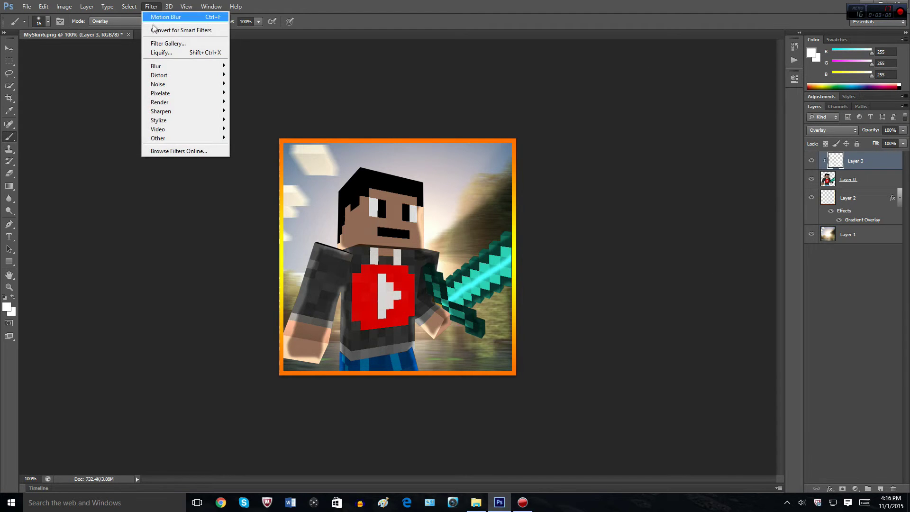
pyautogui.moveTo(186, 6)
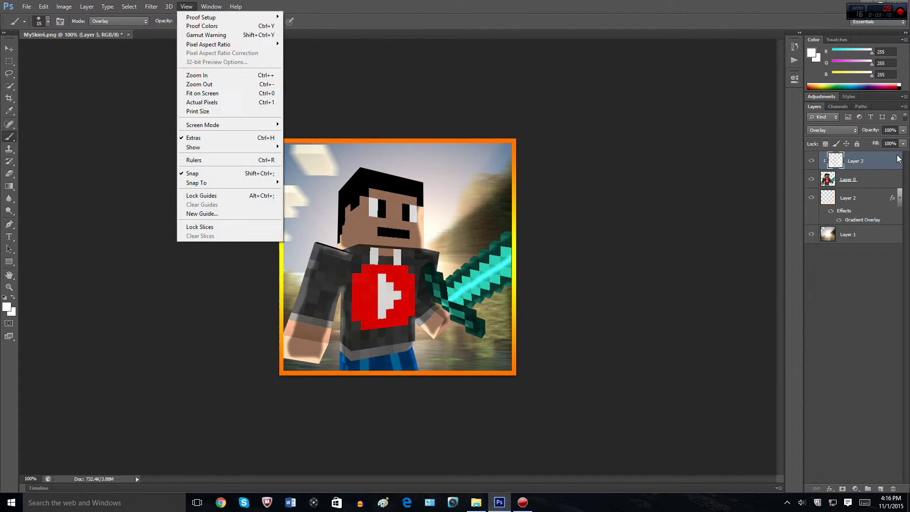
pyautogui.doubleClick(890, 163)
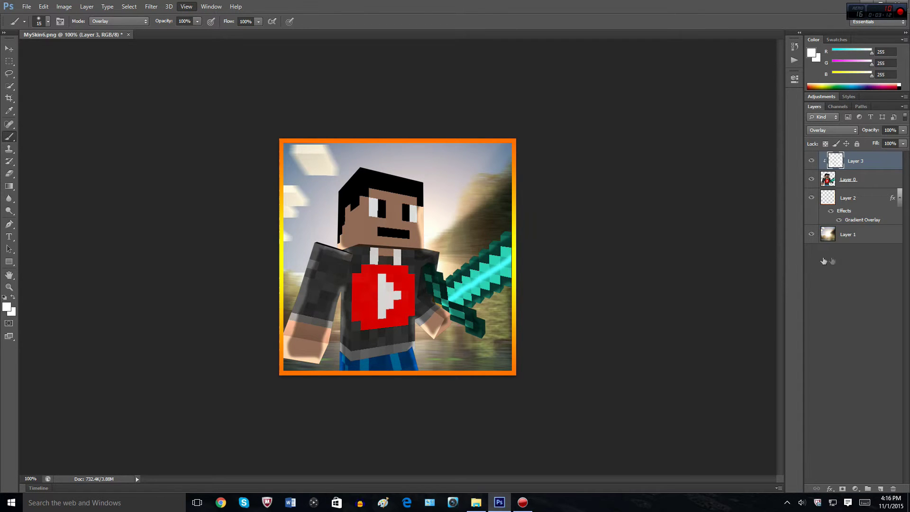
pyautogui.click(595, 86)
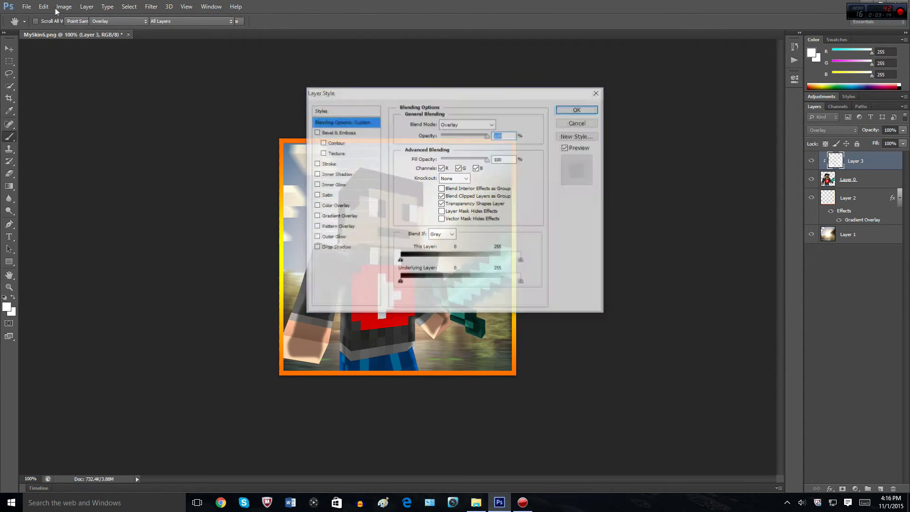
pyautogui.click(42, 7)
pyautogui.click(46, 33)
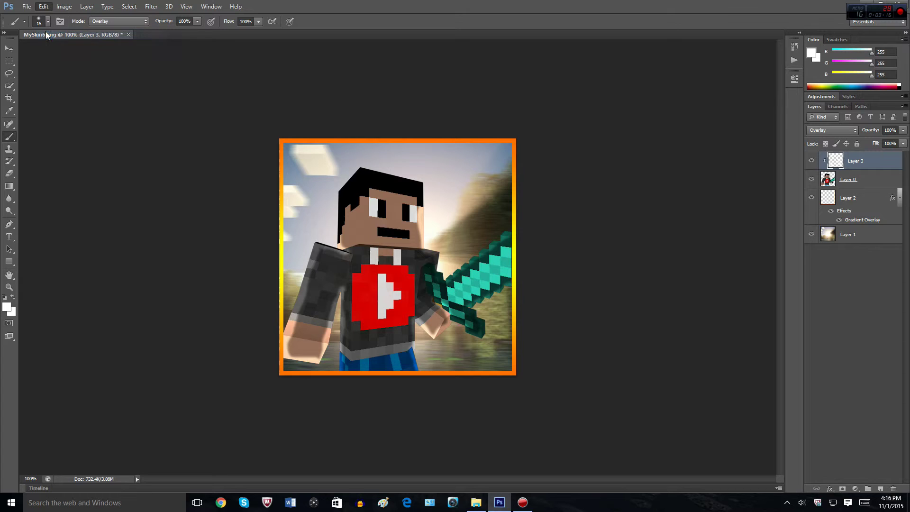
# - Add a new layer above Layer 3 and brush a white stroke along the middle of the sword blade
pyautogui.click(880, 488)
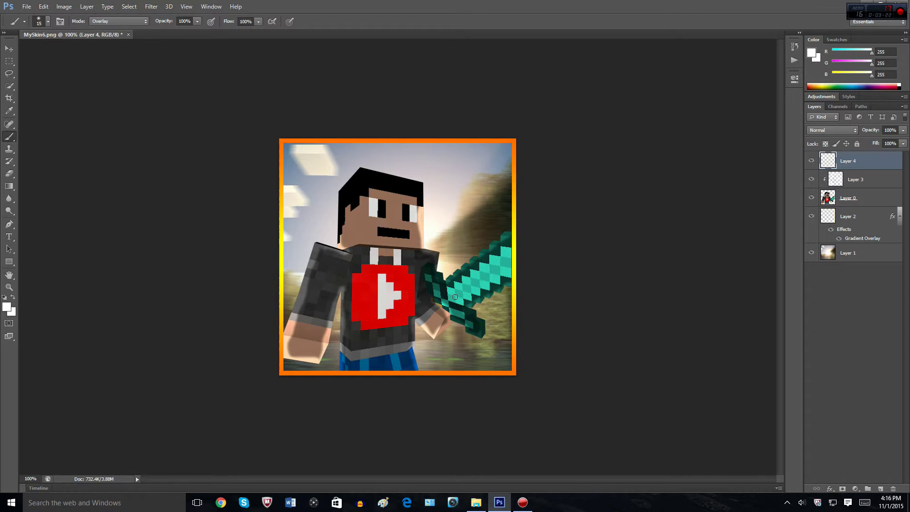
pyautogui.moveTo(454, 297); pyautogui.dragTo(509, 259)
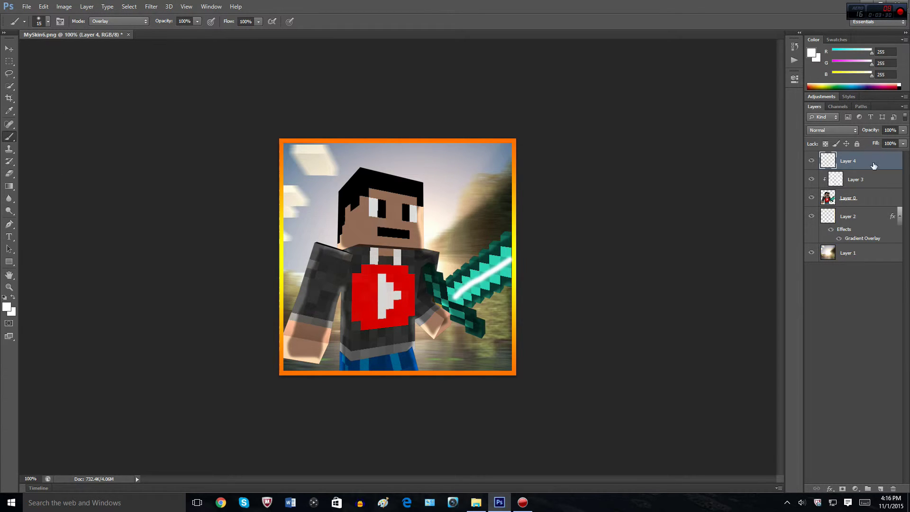
# - Add a Gradient Overlay to the sword stroke layer (Layer 4) using the red-green preset gradient
pyautogui.doubleClick(892, 162)
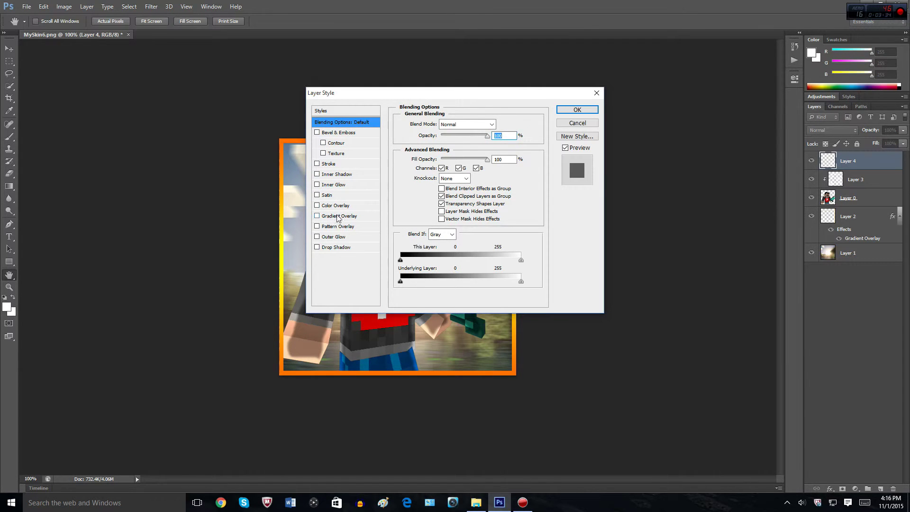
pyautogui.click(338, 217)
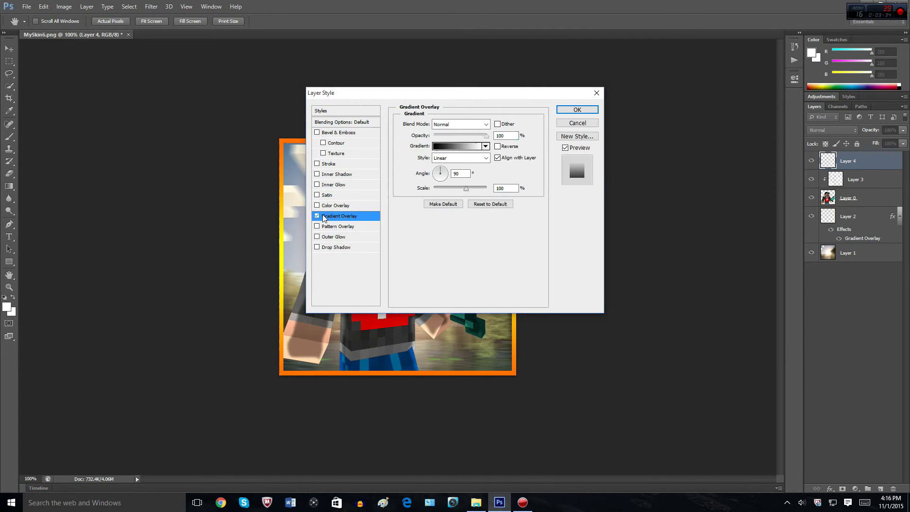
pyautogui.click(485, 147)
pyautogui.moveTo(494, 99); pyautogui.dragTo(297, 126)
pyautogui.click(288, 172)
pyautogui.click(284, 210)
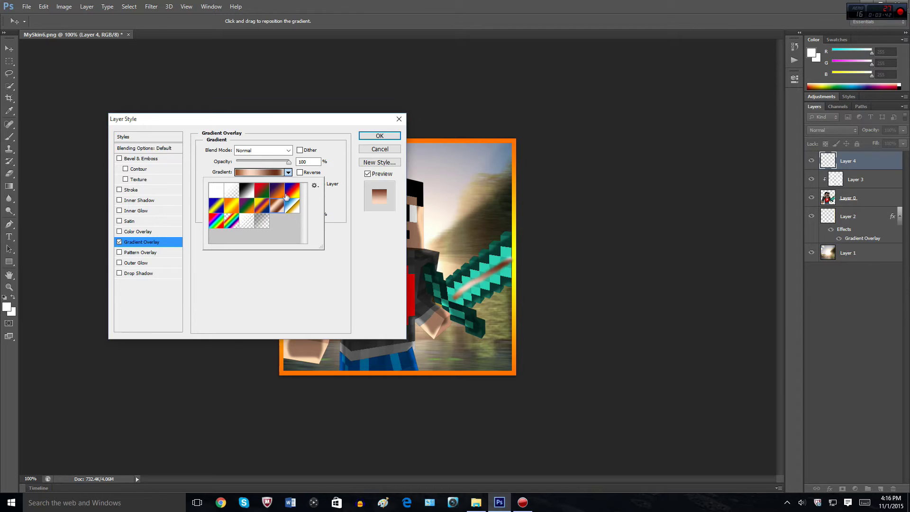
pyautogui.click(291, 190)
pyautogui.click(247, 209)
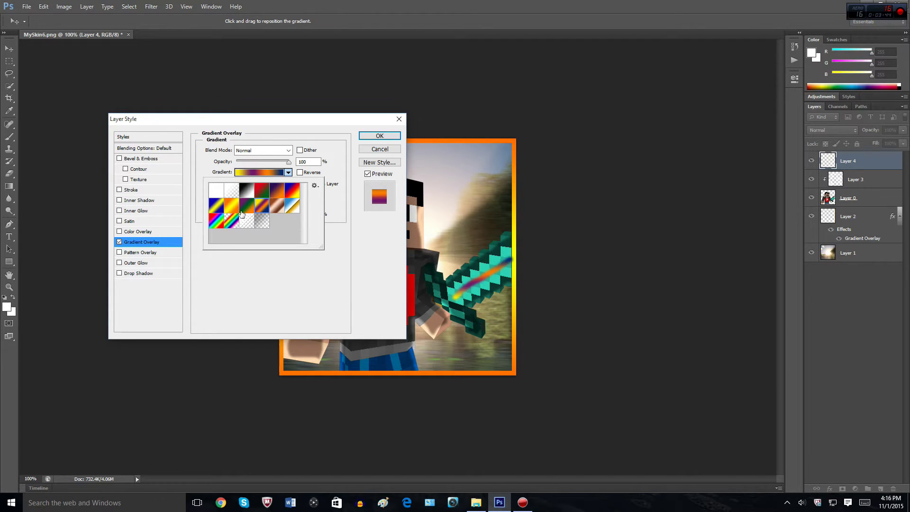
pyautogui.click(234, 214)
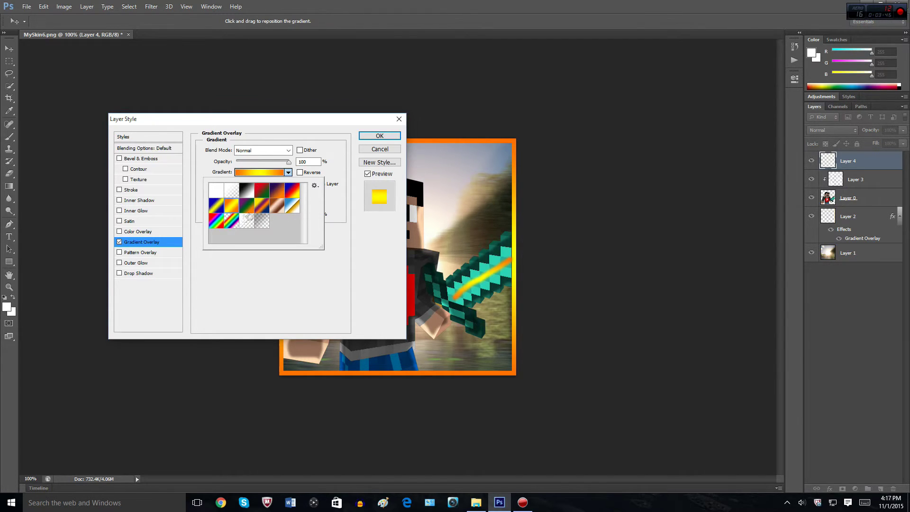
pyautogui.click(232, 221)
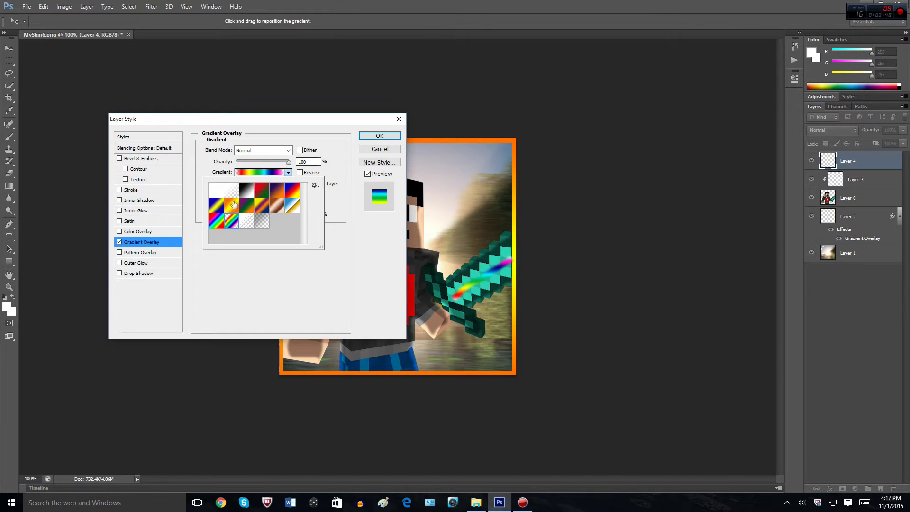
pyautogui.click(268, 194)
pyautogui.click(374, 136)
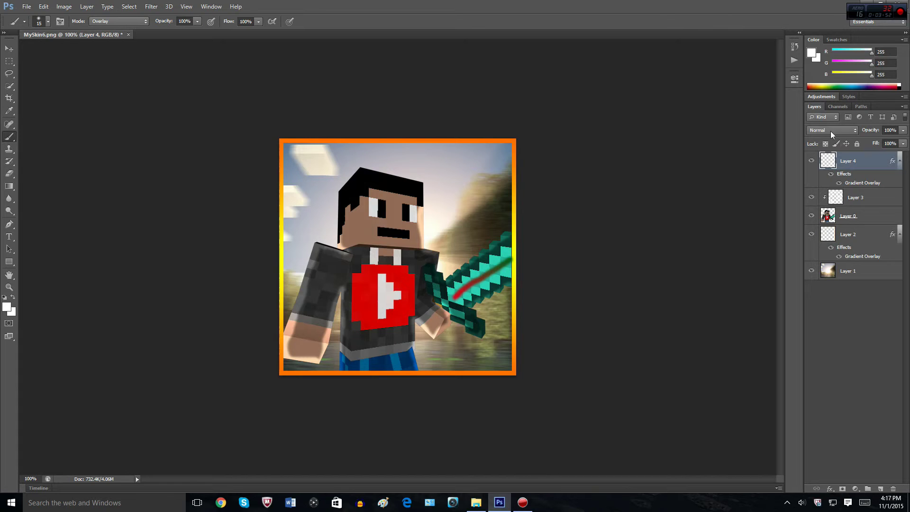
# - Lower the opacity of the sword stroke layer (Layer 4) to 17%
pyautogui.click(903, 132)
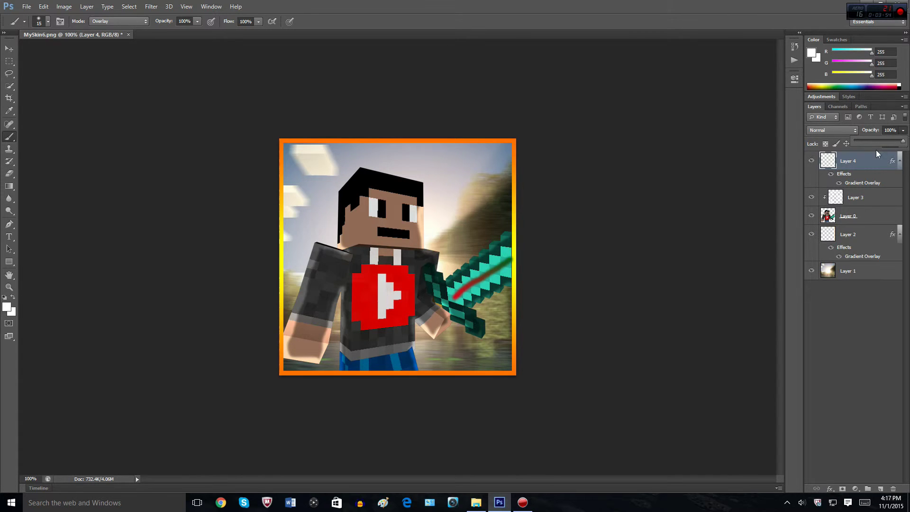
pyautogui.moveTo(887, 142); pyautogui.dragTo(861, 140)
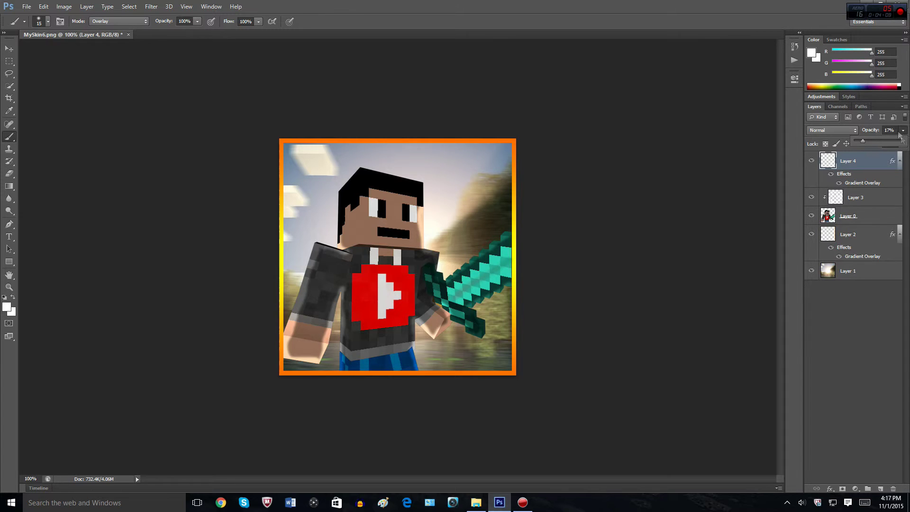
pyautogui.click(845, 314)
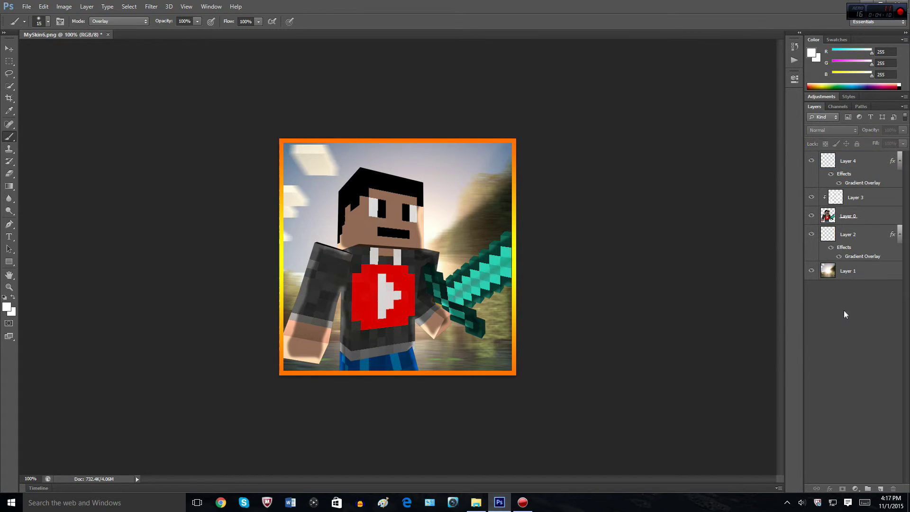
# - Add a new layer above Layer 4 with the white text "GODz Of PVP" and place it along the picture's lower edge
pyautogui.click(858, 158)
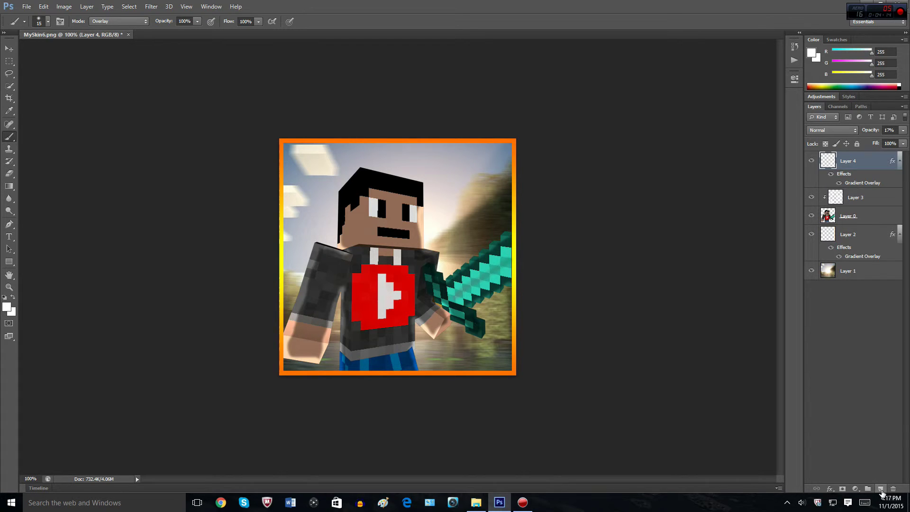
pyautogui.click(880, 489)
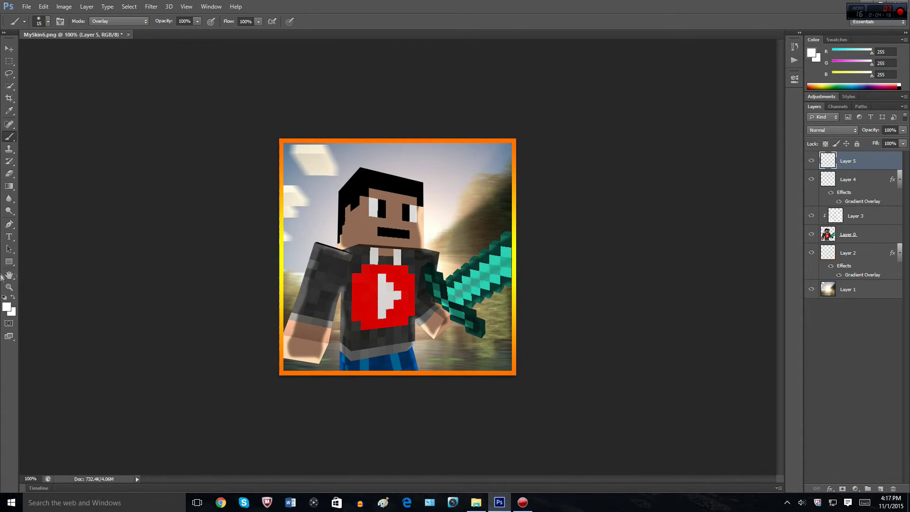
pyautogui.click(9, 236)
pyautogui.click(341, 351)
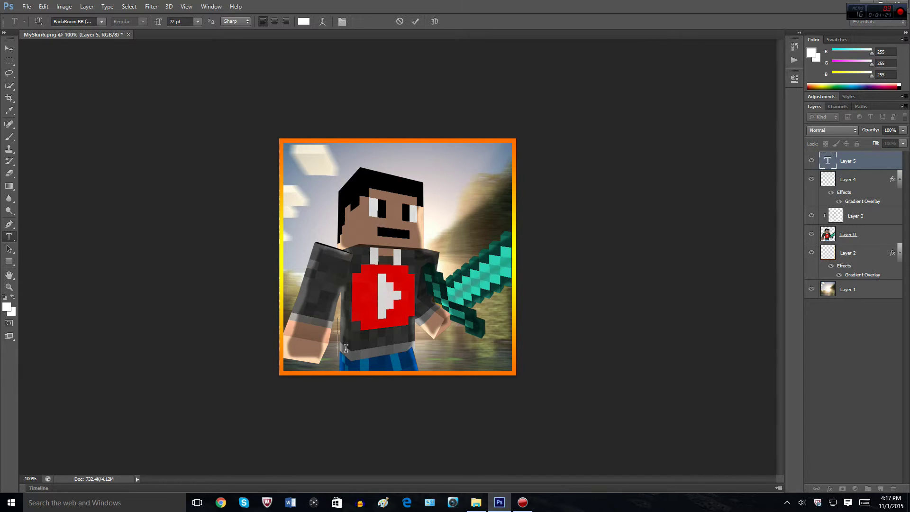
pyautogui.write('GO')
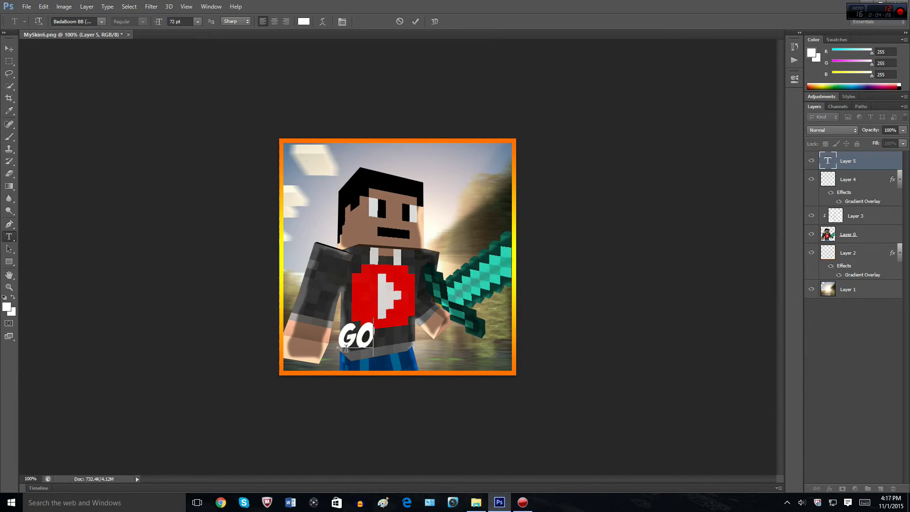
pyautogui.write('DZ OF PVP')
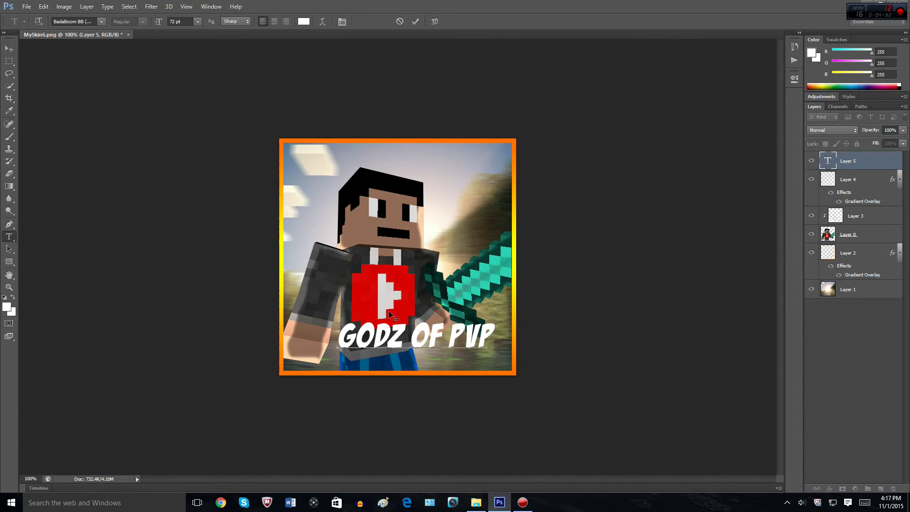
pyautogui.click(9, 48)
pyautogui.moveTo(446, 269); pyautogui.dragTo(421, 286)
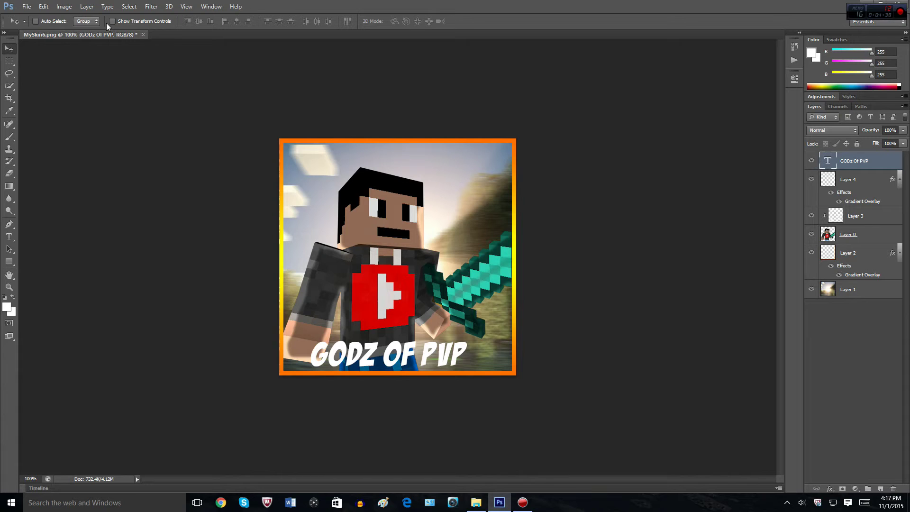
# - Change the font of the "GODz Of PVP" text to Another America and move the text over the character's waist
pyautogui.click(9, 236)
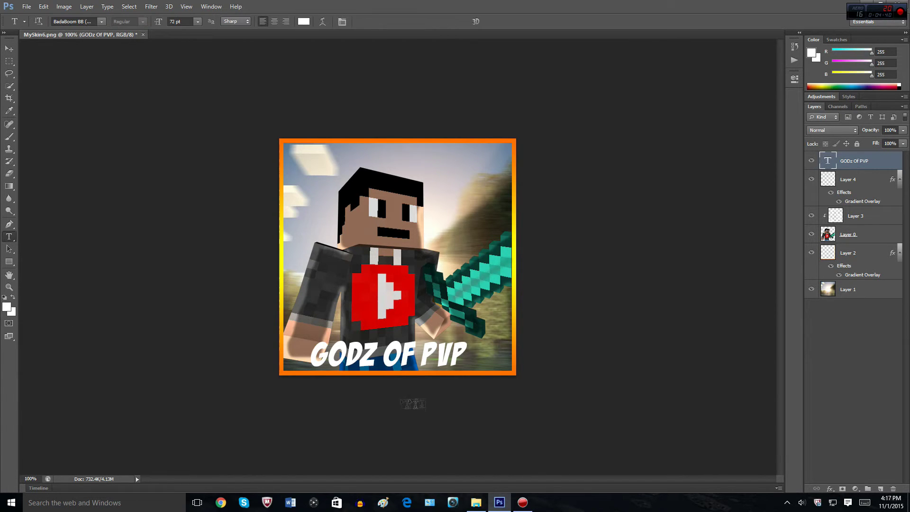
pyautogui.click(447, 362)
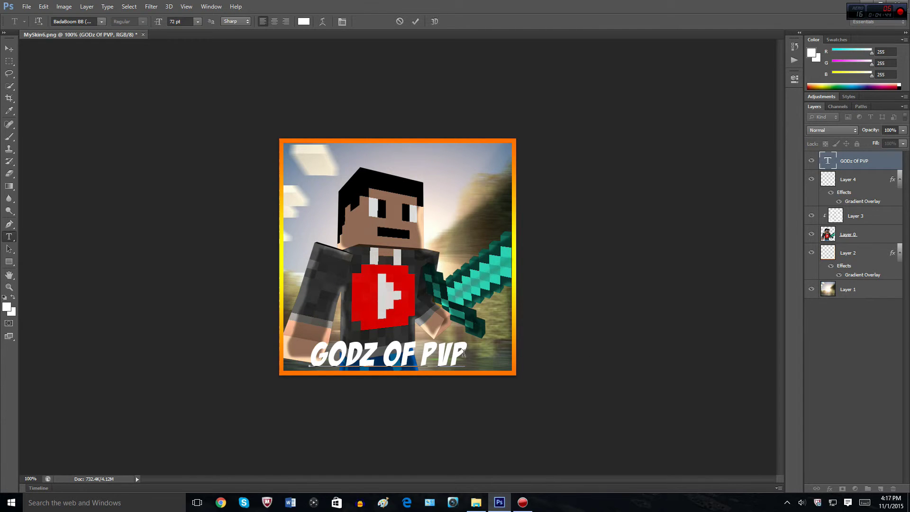
pyautogui.moveTo(464, 353); pyautogui.dragTo(320, 360)
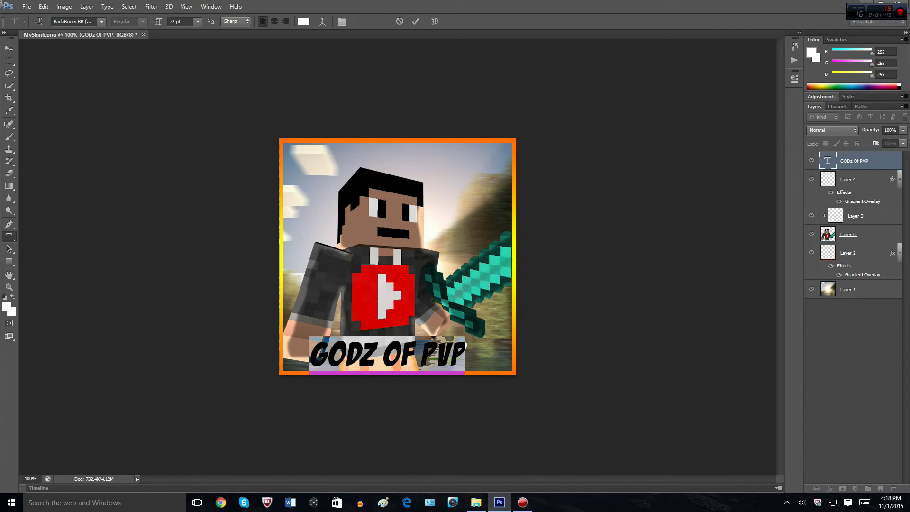
pyautogui.click(103, 22)
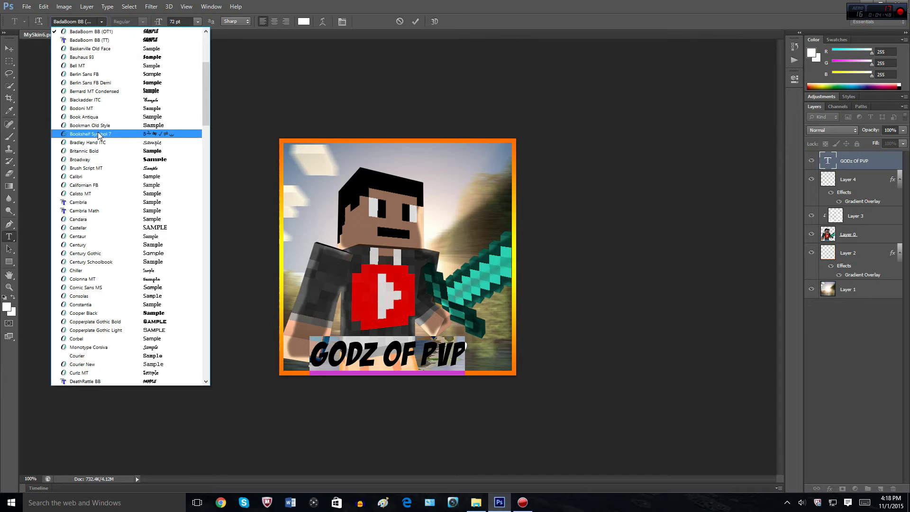
pyautogui.moveTo(204, 91); pyautogui.dragTo(204, 65)
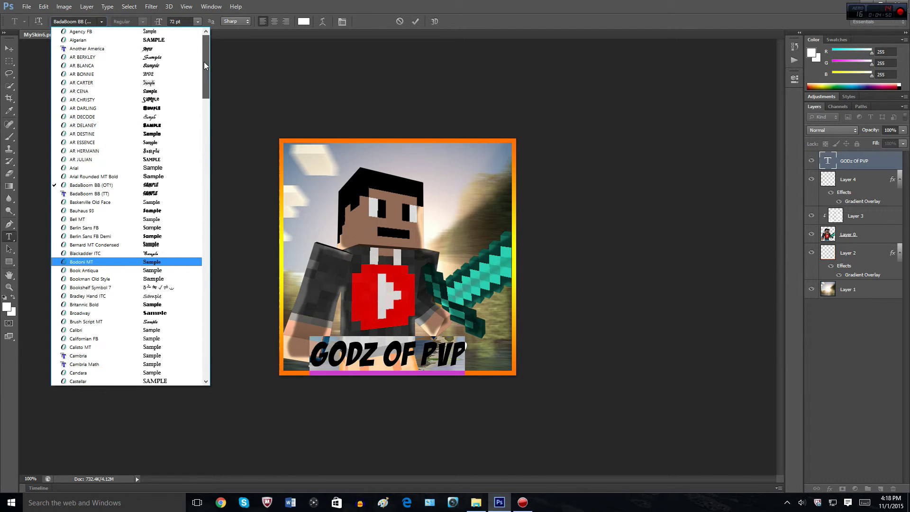
pyautogui.click(85, 48)
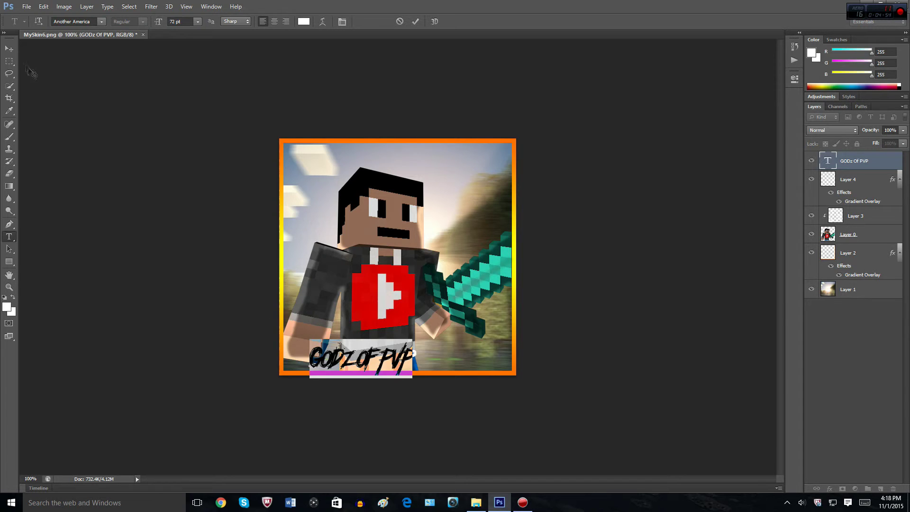
pyautogui.click(9, 48)
pyautogui.moveTo(365, 364); pyautogui.dragTo(398, 347)
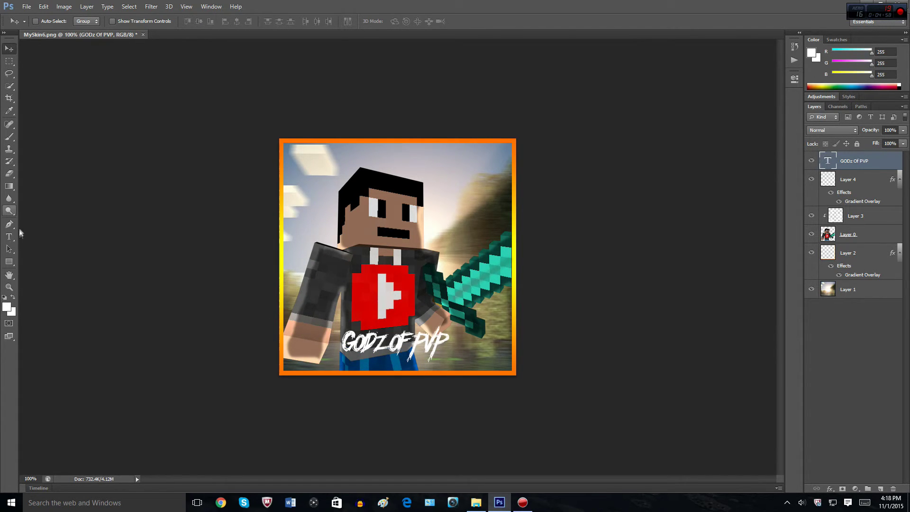
# - Set the "GODz Of PVP" text size to 100 pt and centre the text near the picture's lower edge
pyautogui.click(10, 241)
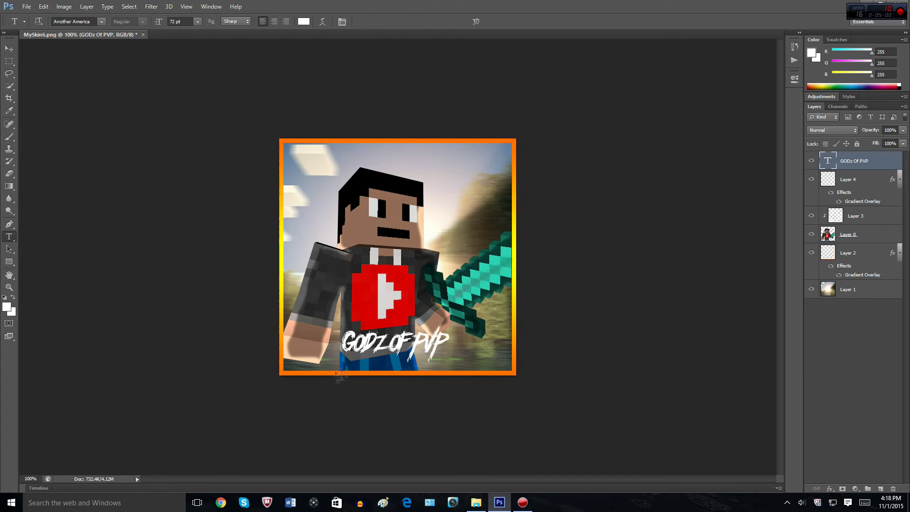
pyautogui.click(340, 345)
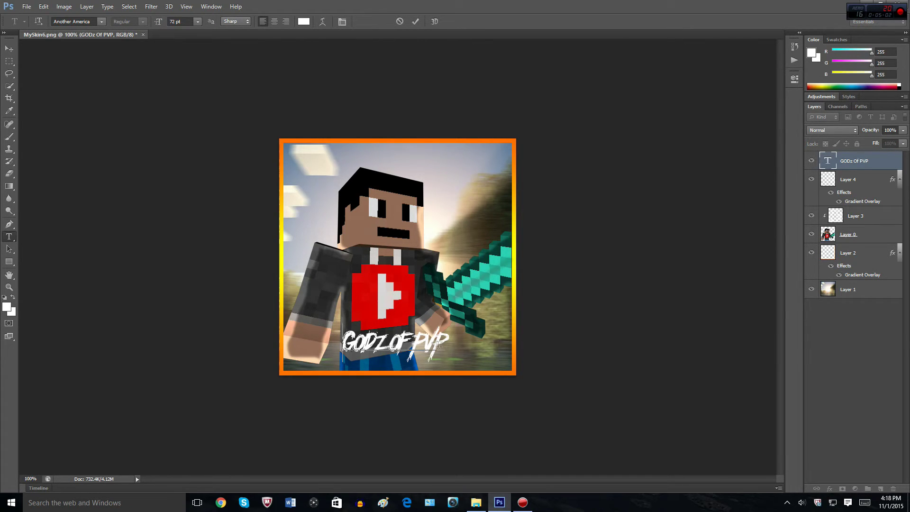
pyautogui.hotkey('ctrl', 'a')
pyautogui.click(172, 21)
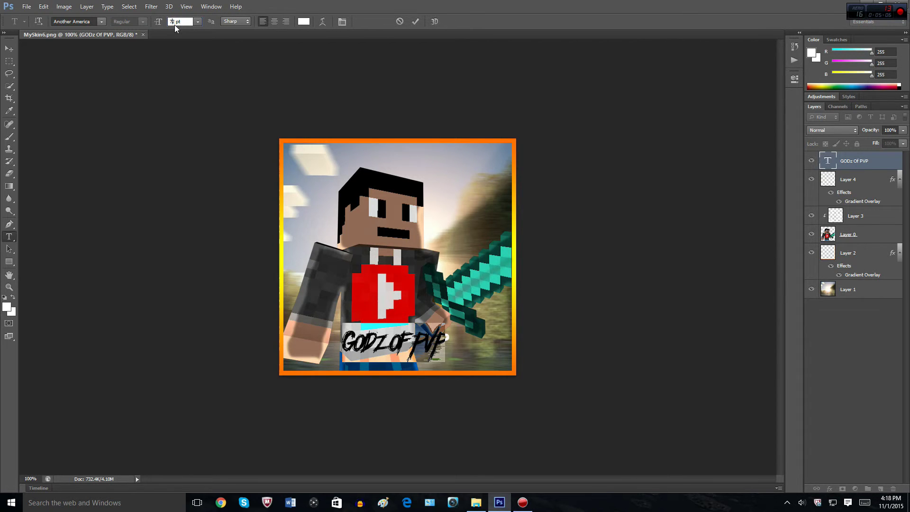
pyautogui.press('BackSpace')
pyautogui.press('BackSpace')
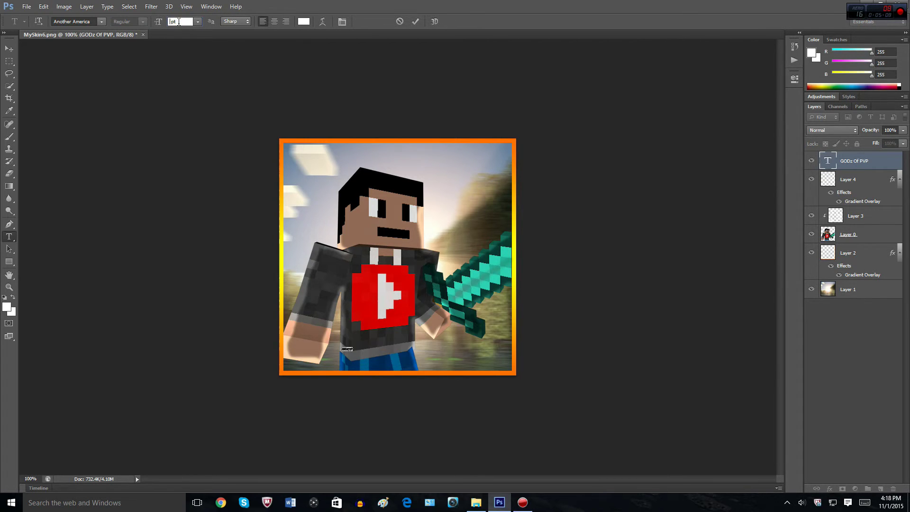
pyautogui.write('100')
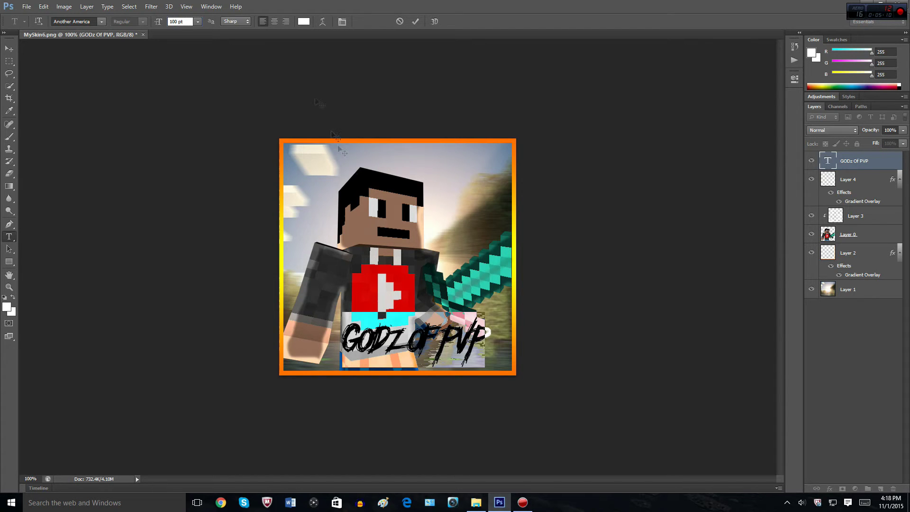
pyautogui.click(404, 326)
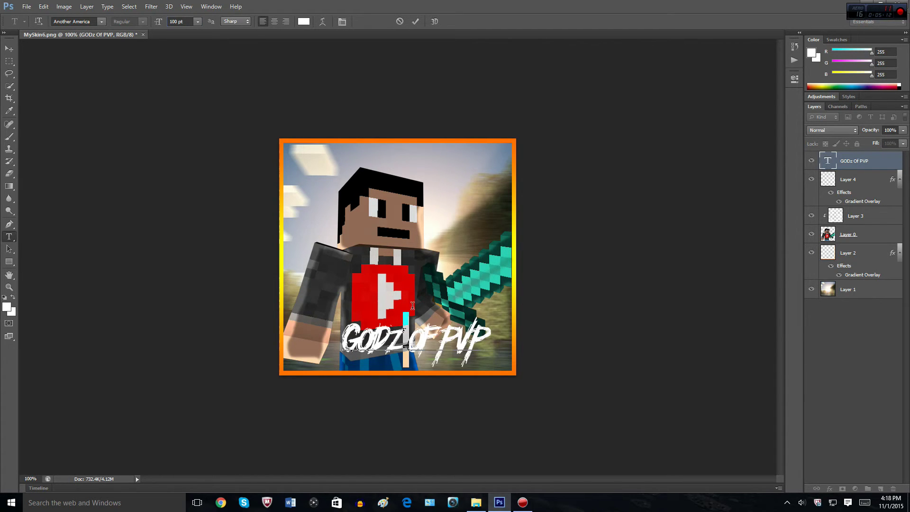
pyautogui.click(9, 48)
pyautogui.moveTo(462, 291); pyautogui.dragTo(445, 299)
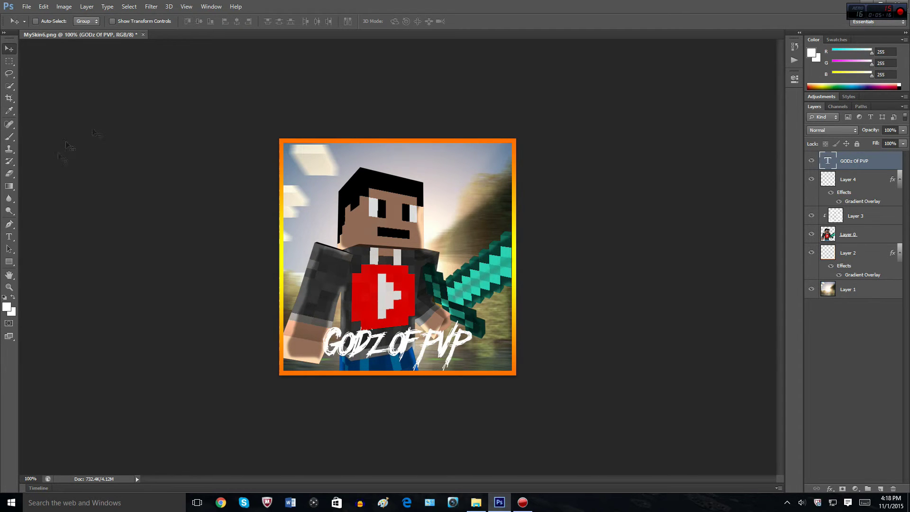
# - Open Save As for the finished profile picture
pyautogui.click(27, 6)
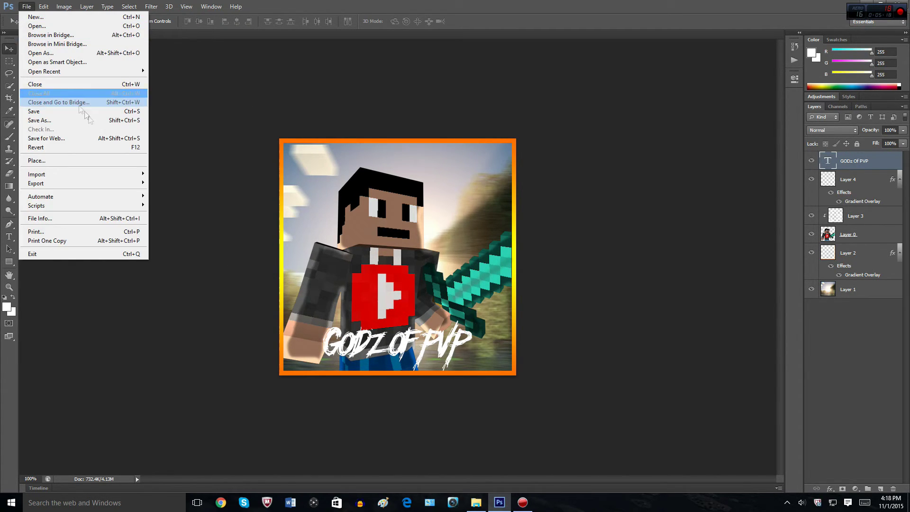
pyautogui.click(66, 121)
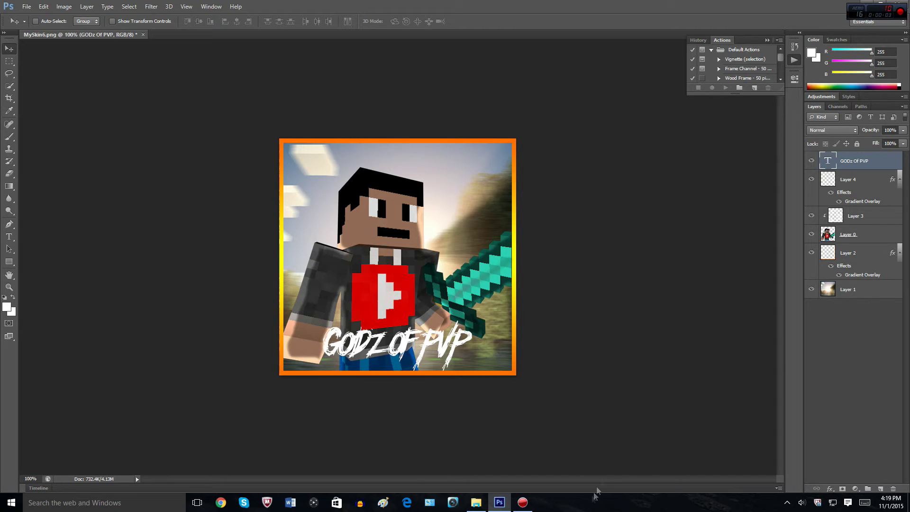
# - Minimize Photoshop, switch to Google Chrome and open the GODz Of PVP YouTube channel page
pyautogui.click(877, 4)
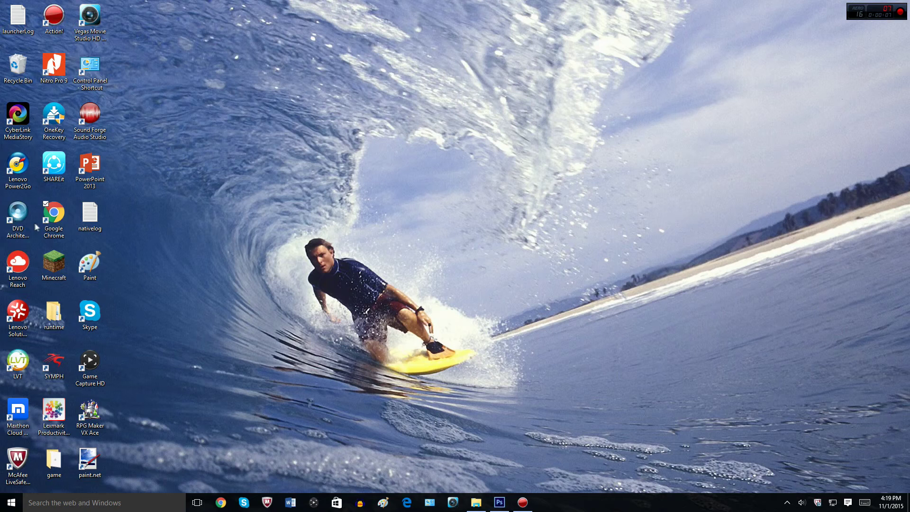
pyautogui.click(54, 218)
pyautogui.doubleClick(54, 217)
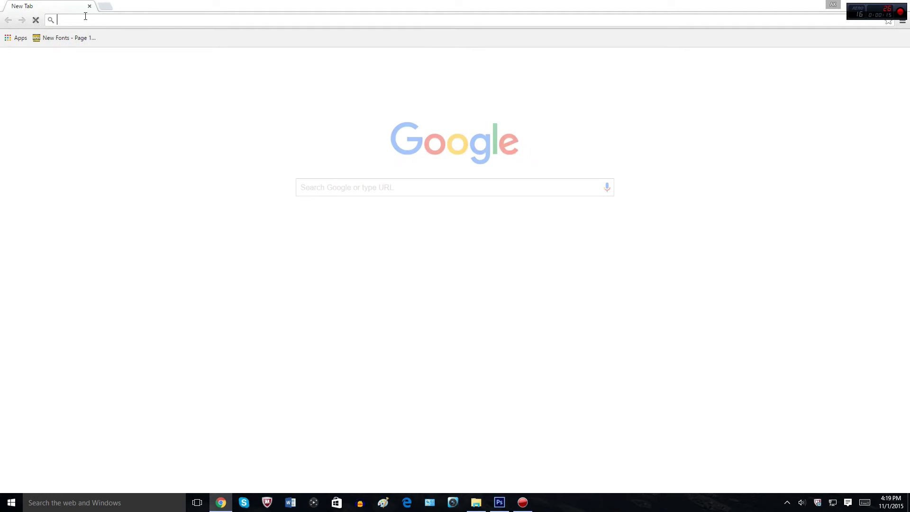
pyautogui.write('YO')
pyautogui.press('BackSpace')
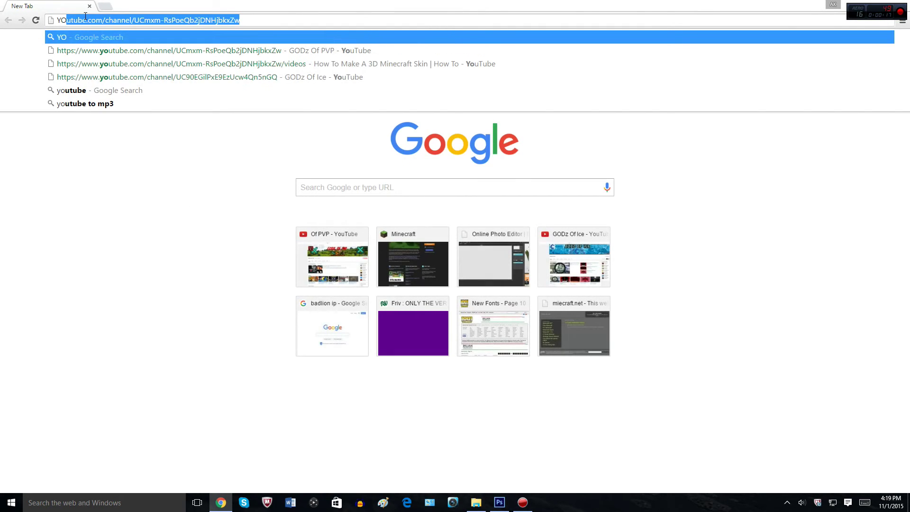
pyautogui.click(334, 48)
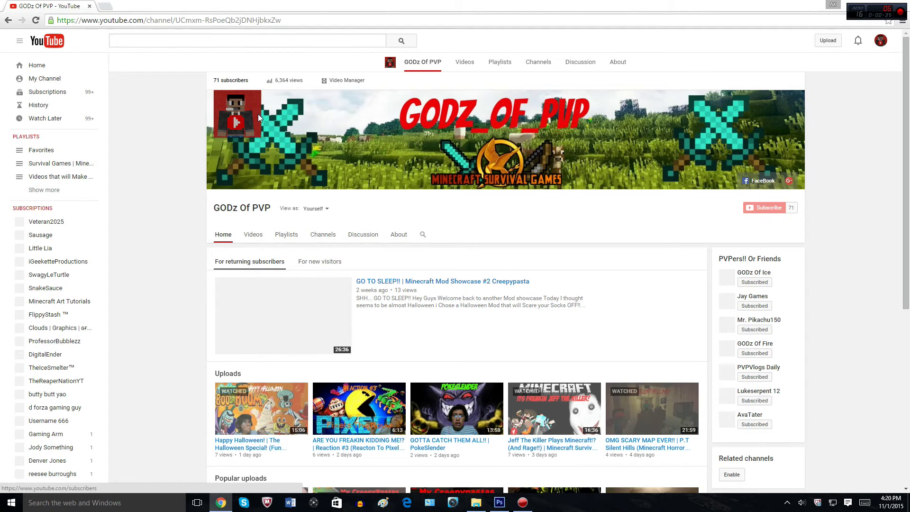
# - Choose to edit the channel icon on Google+ and open the profile photo upload dialog
pyautogui.scroll(-1, 237, 83)
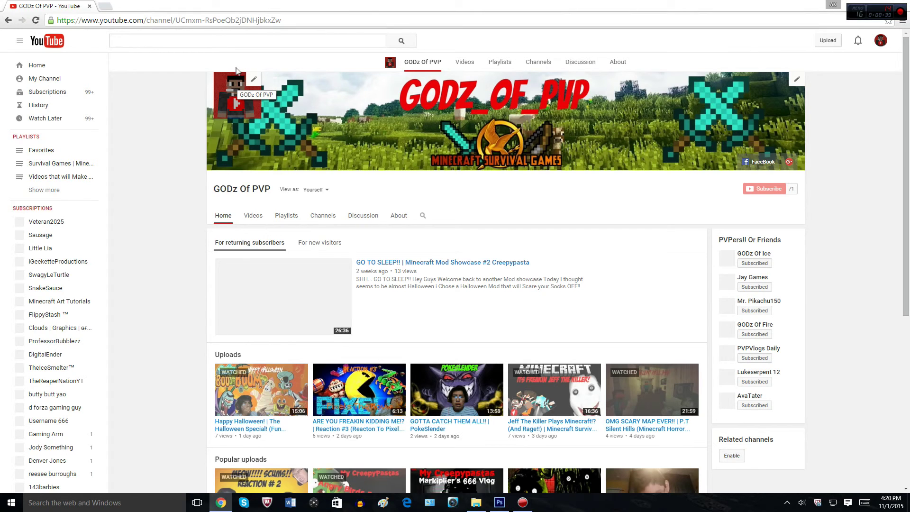
pyautogui.scroll(1, 238, 64)
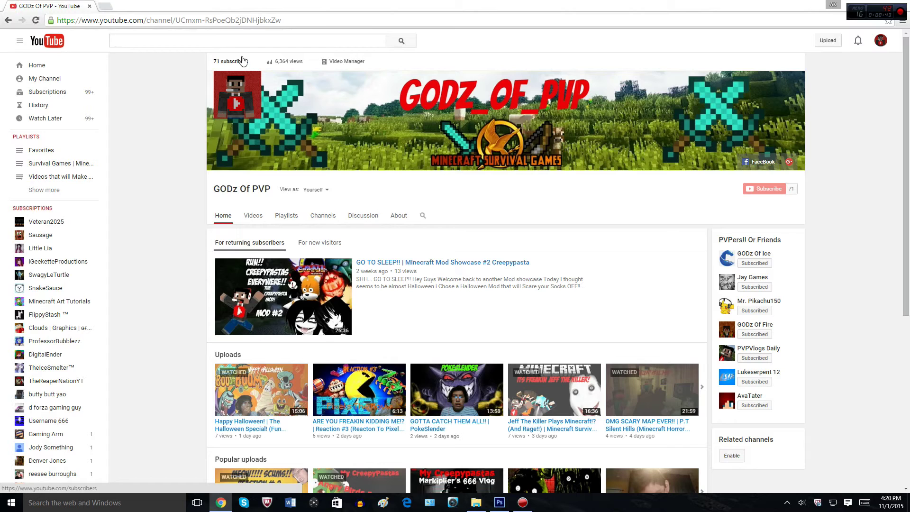
pyautogui.moveTo(252, 81)
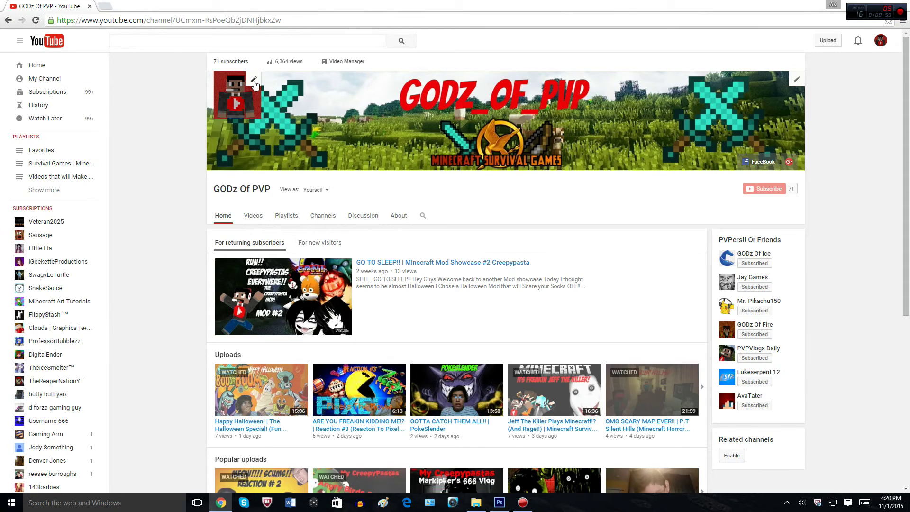
pyautogui.click(254, 82)
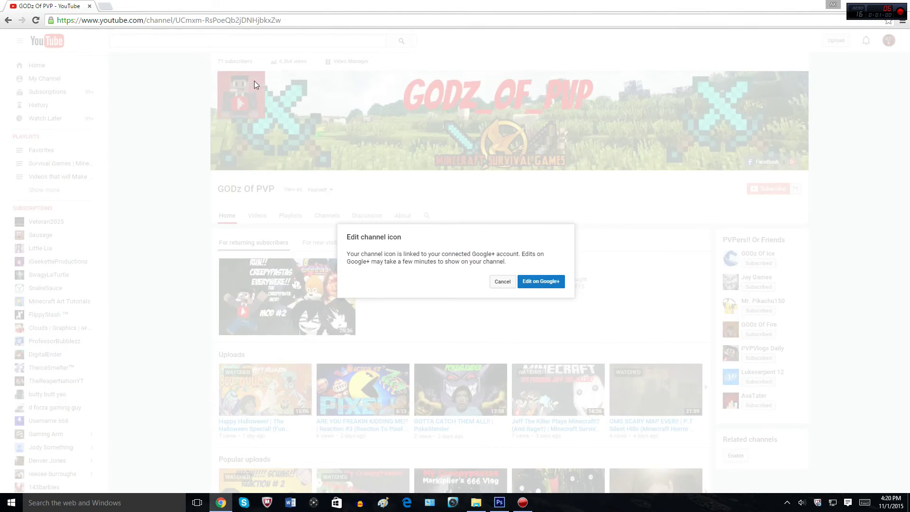
pyautogui.click(536, 280)
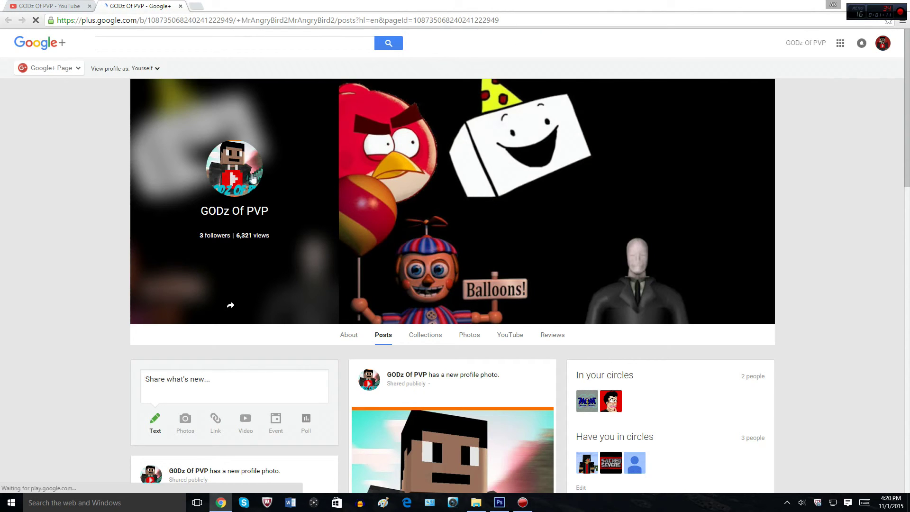
pyautogui.click(292, 196)
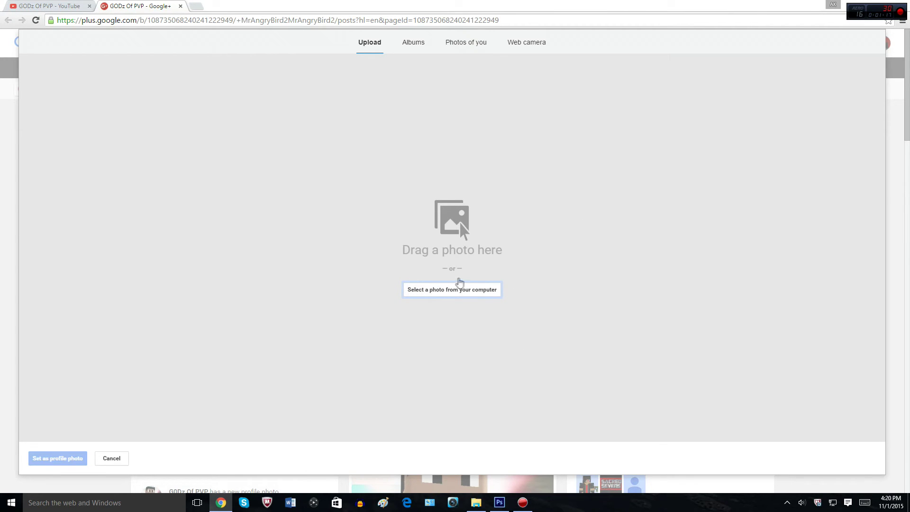
# - Browse the ArtForFun pictures folder for the finished profile picture and upload MyBrandNewProfilePic1.jpg as the profile photo
pyautogui.click(478, 290)
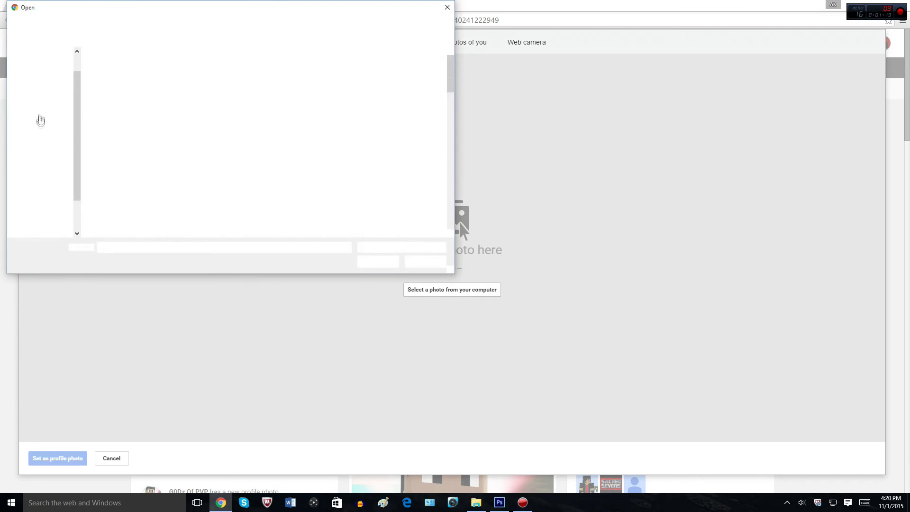
pyautogui.scroll(-5, 284, 156)
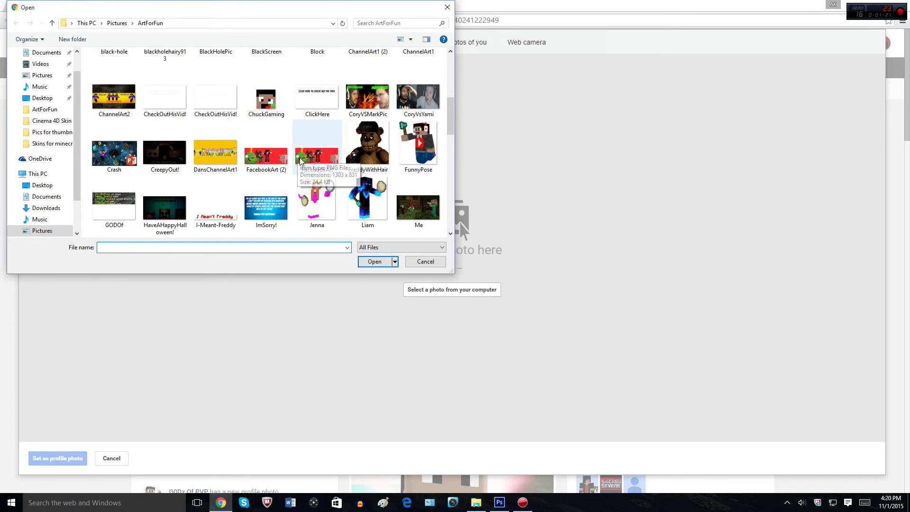
pyautogui.scroll(-12, 300, 161)
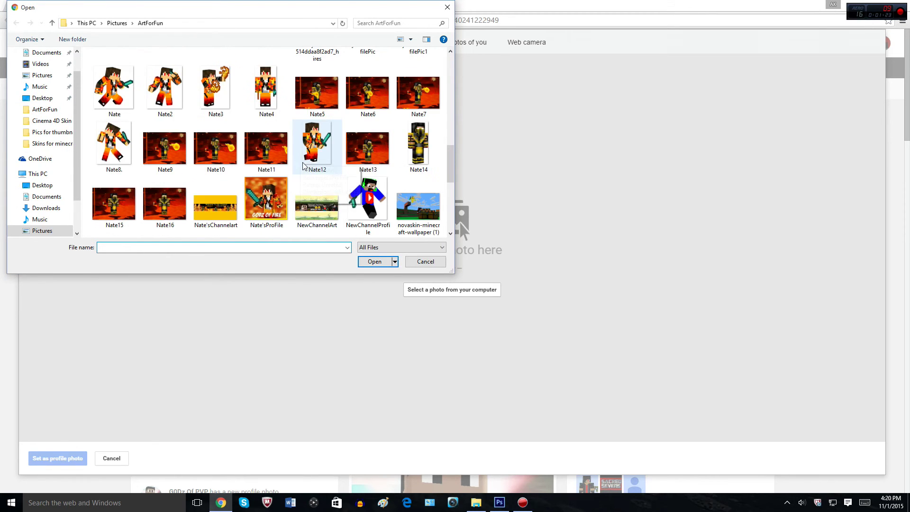
pyautogui.scroll(-3, 324, 176)
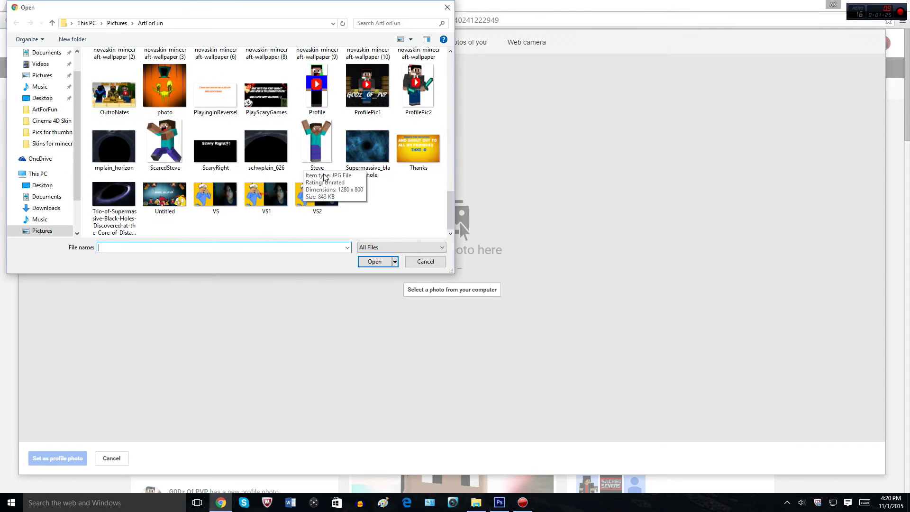
pyautogui.scroll(6, 320, 168)
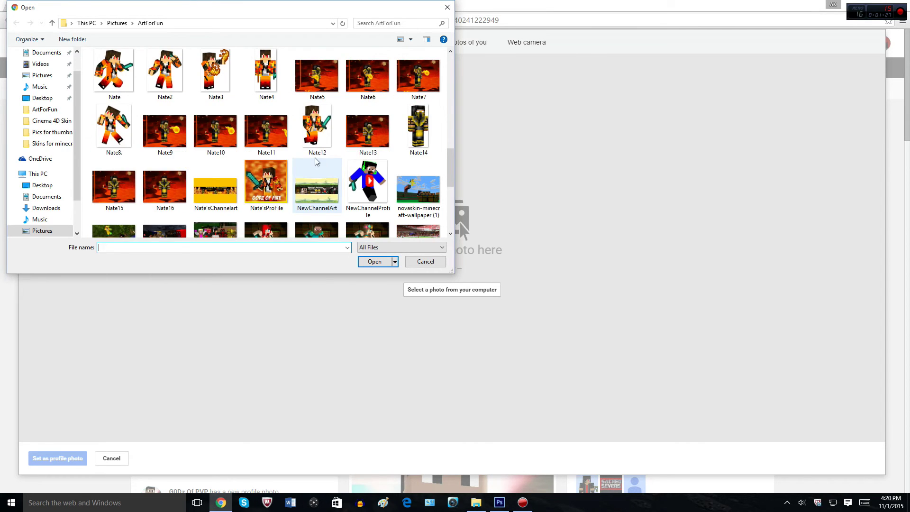
pyautogui.scroll(2, 314, 158)
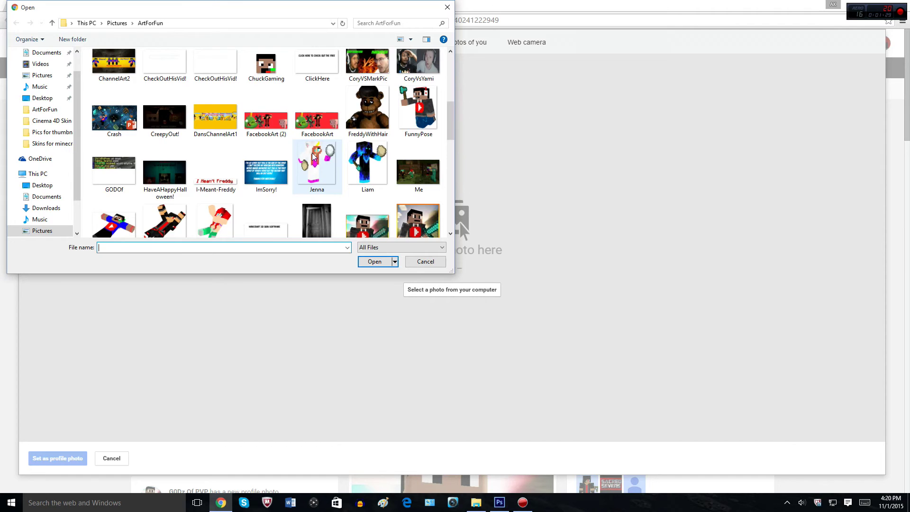
pyautogui.scroll(-2, 313, 157)
pyautogui.scroll(-2, 313, 156)
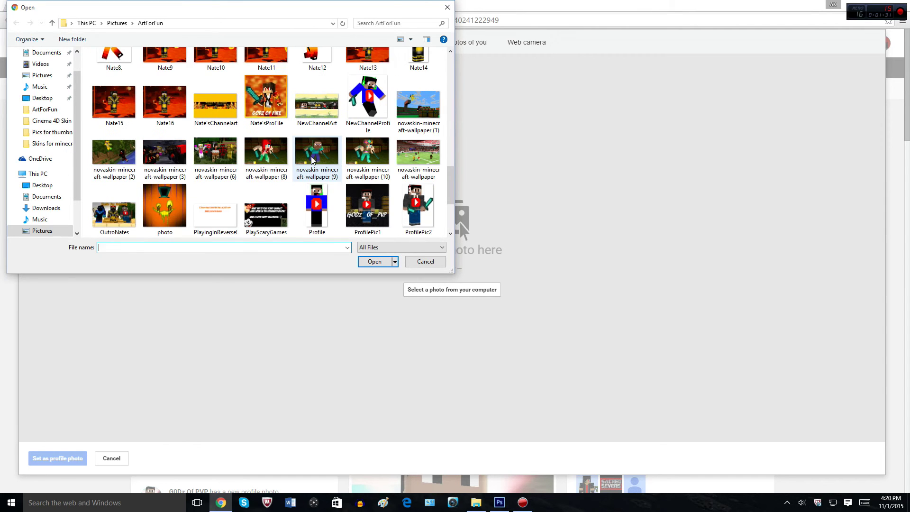
pyautogui.scroll(6, 312, 160)
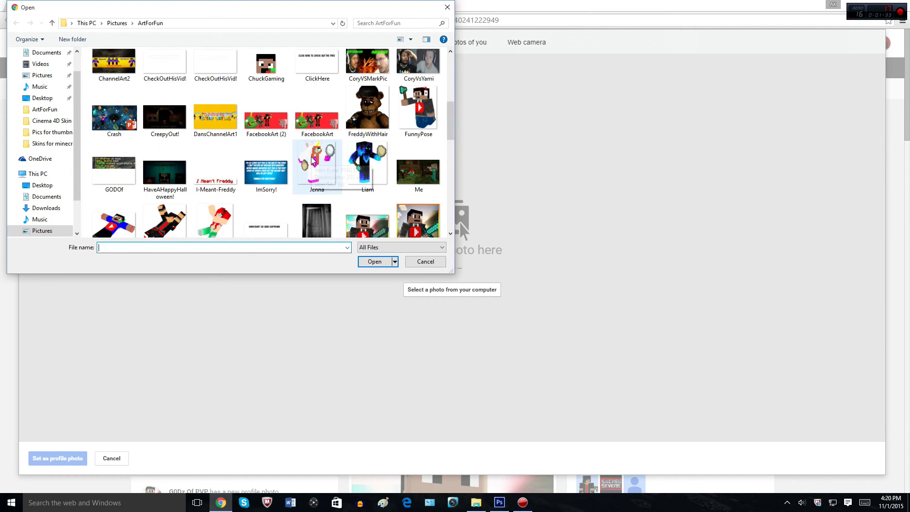
pyautogui.scroll(2, 312, 162)
pyautogui.scroll(2, 313, 161)
pyautogui.scroll(-6, 312, 161)
pyautogui.scroll(-3, 311, 161)
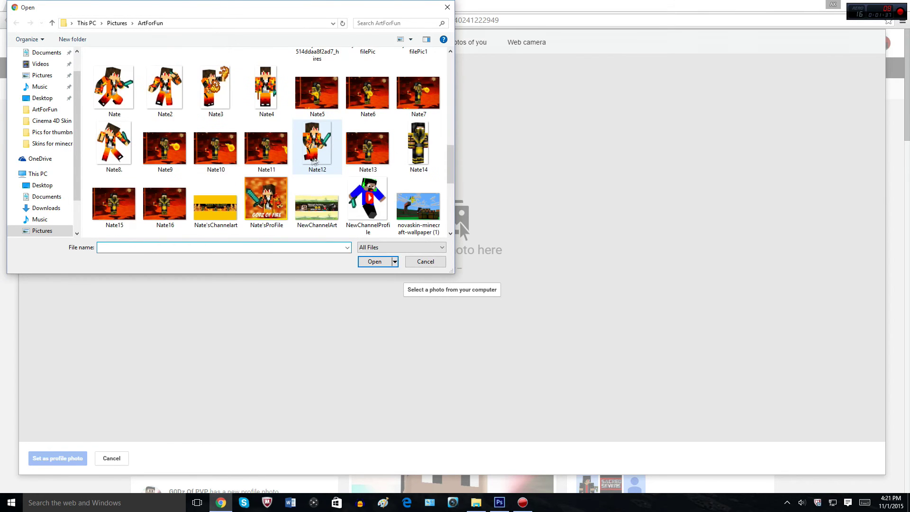
pyautogui.scroll(3, 311, 161)
pyautogui.click(425, 261)
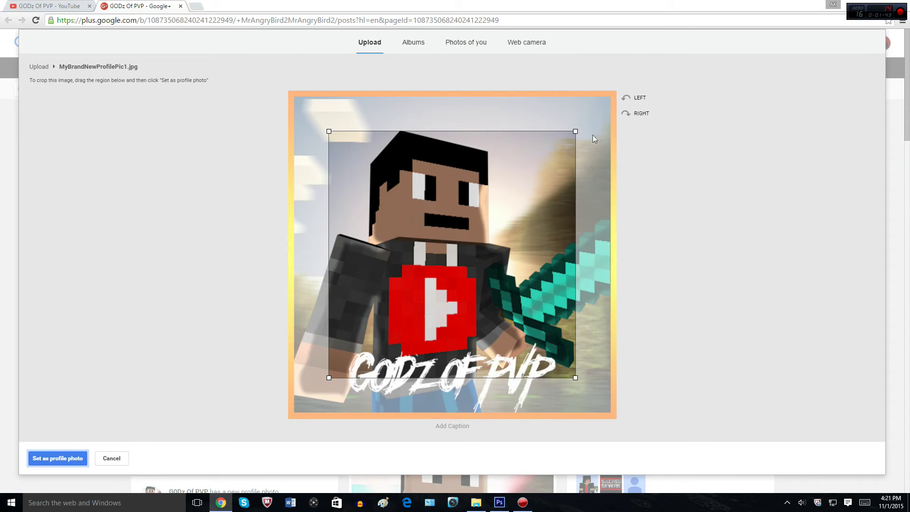
# - Enlarge the crop region to cover the entire picture, including its orange and yellow border
pyautogui.moveTo(574, 132); pyautogui.dragTo(706, 62)
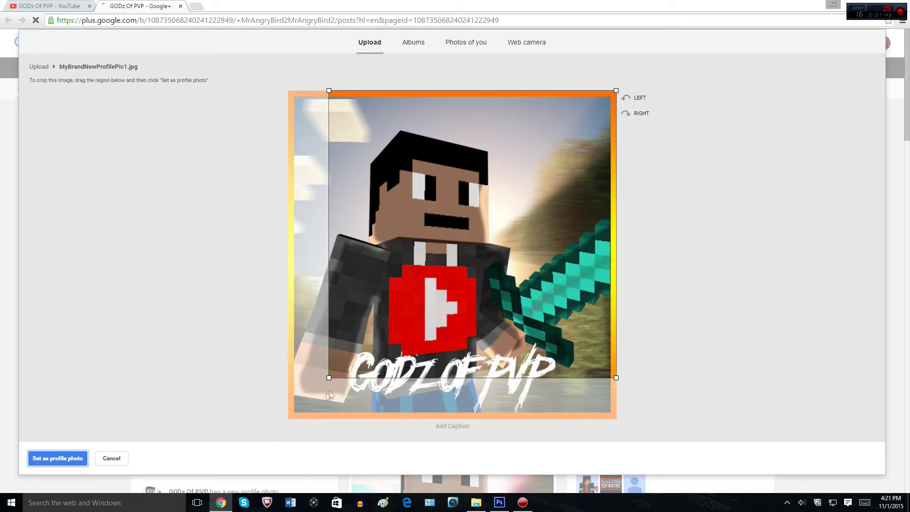
pyautogui.moveTo(328, 378); pyautogui.dragTo(250, 433)
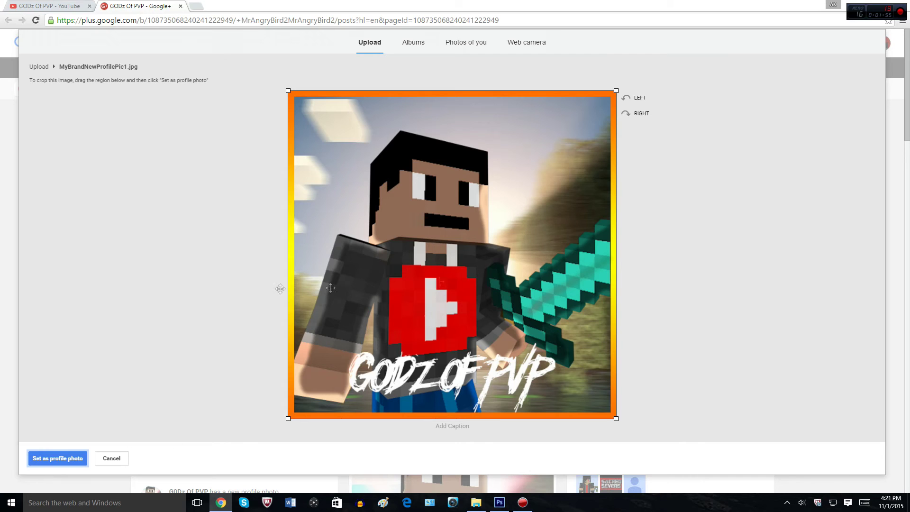
# - Try smaller, shifted crop regions around the character's head and chest, and extend the crop back to the full picture
pyautogui.moveTo(495, 214); pyautogui.dragTo(290, 415)
pyautogui.moveTo(386, 293)
pyautogui.mouseDown()
pyautogui.moveTo(469, 198)
pyautogui.moveTo(454, 214)
pyautogui.moveTo(464, 229)
pyautogui.moveTo(504, 192)
pyautogui.moveTo(415, 244)
pyautogui.moveTo(405, 150)
pyautogui.mouseUp()
pyautogui.moveTo(539, 123); pyautogui.dragTo(572, 90)
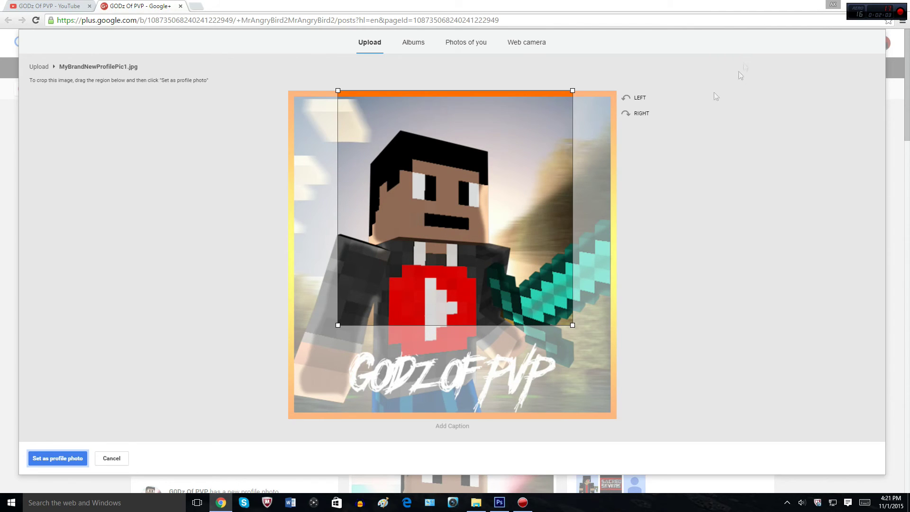
pyautogui.moveTo(337, 324); pyautogui.dragTo(287, 378)
pyautogui.moveTo(487, 286); pyautogui.dragTo(491, 288)
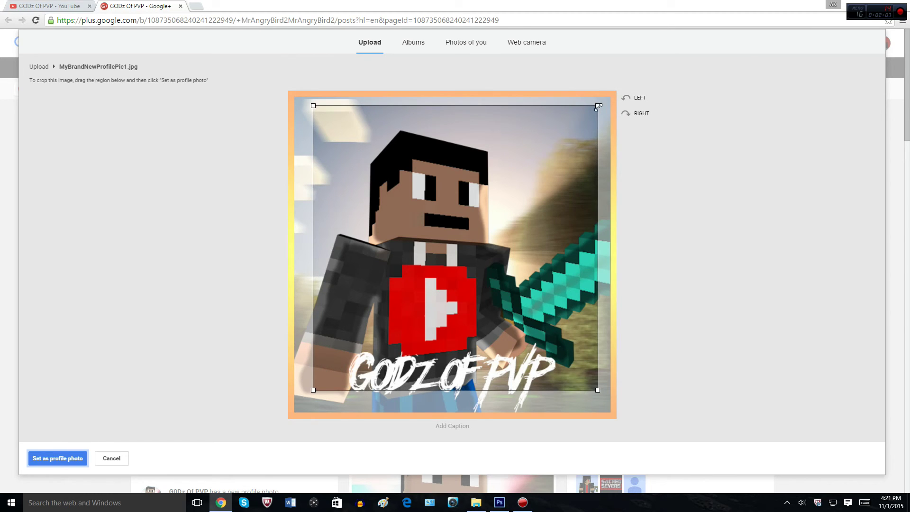
pyautogui.moveTo(598, 106); pyautogui.dragTo(613, 90)
pyautogui.moveTo(534, 205); pyautogui.dragTo(547, 205)
pyautogui.moveTo(325, 393); pyautogui.dragTo(231, 462)
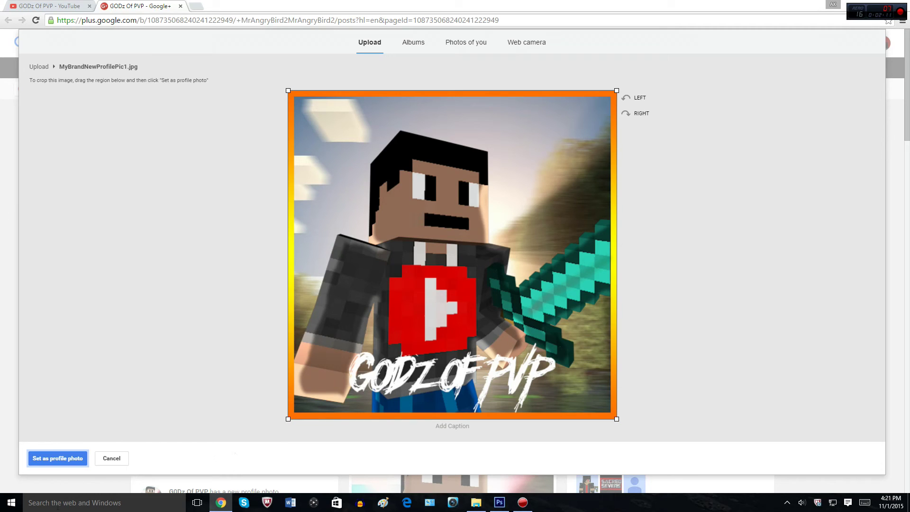
# - Set the cropped picture as the profile photo and share the new photo post with Public, without a comment
pyautogui.click(59, 457)
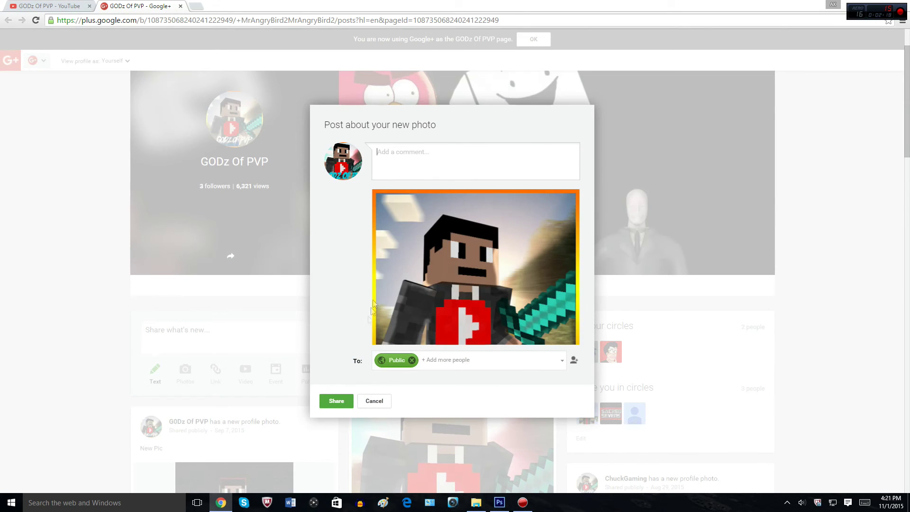
pyautogui.click(344, 404)
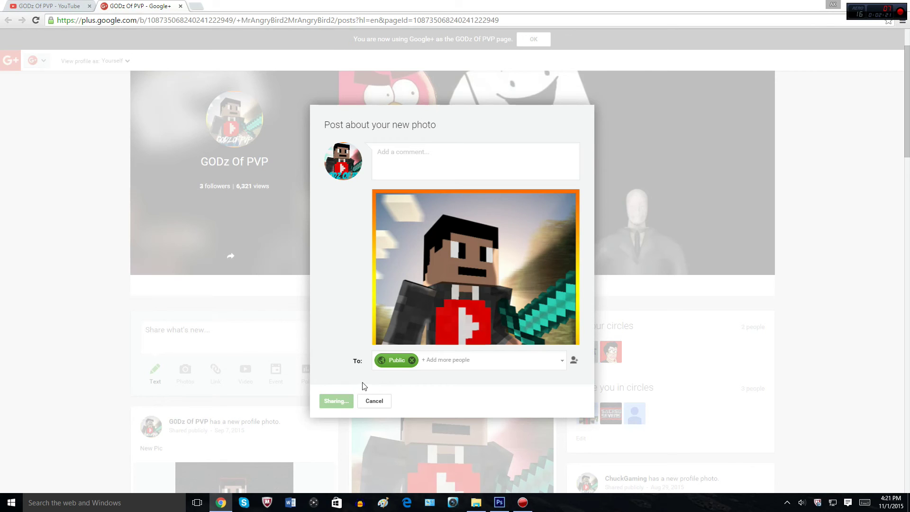
pyautogui.scroll(2, 538, 303)
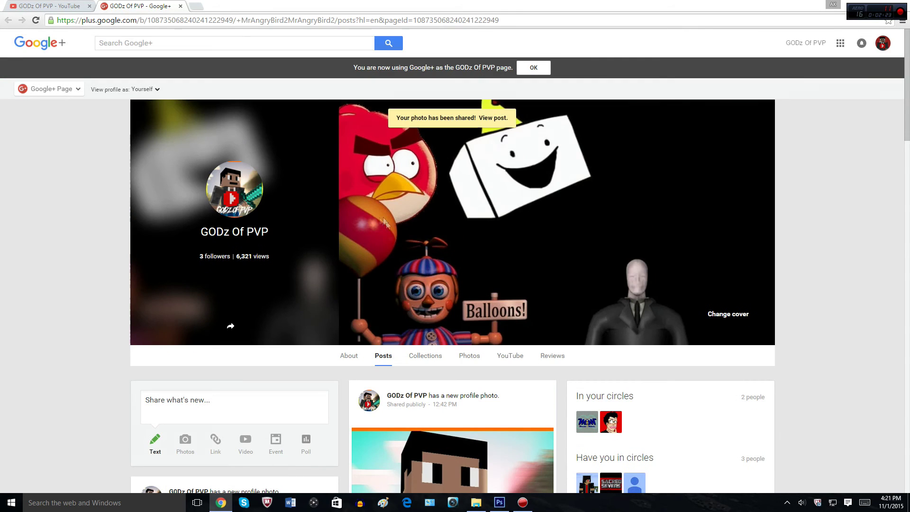